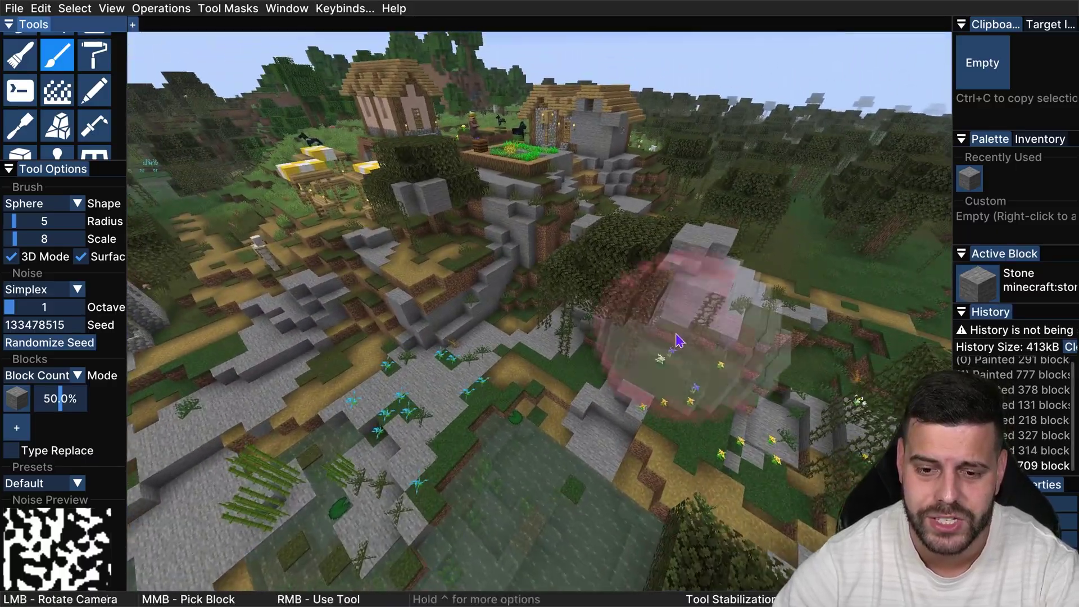
- Paint stone noise patches over the swamp terrain with a sphere brush of radius 5
right_click(677, 340)
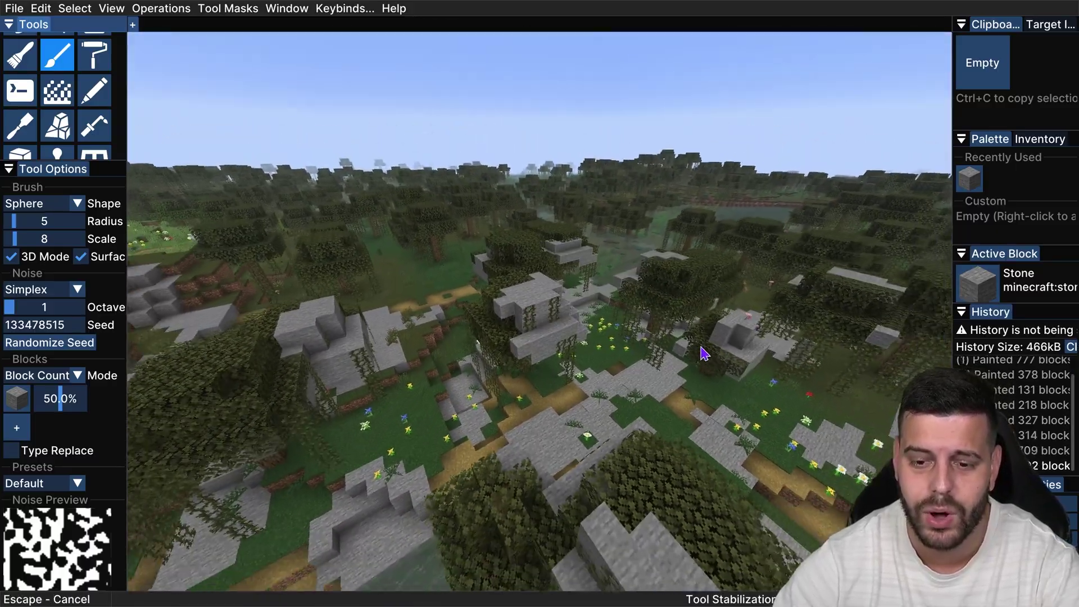
right_click(704, 353)
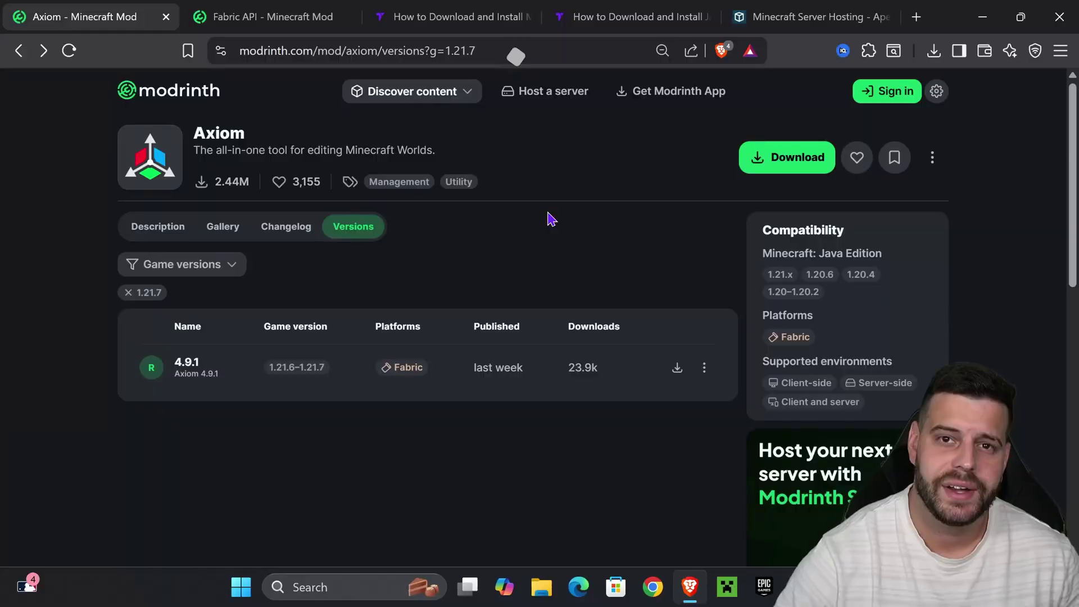
- Download Axiom 4.9.1 for game version 1.21.7 from its Modrinth versions list and save the file
scroll(568, 208, "down", 3)
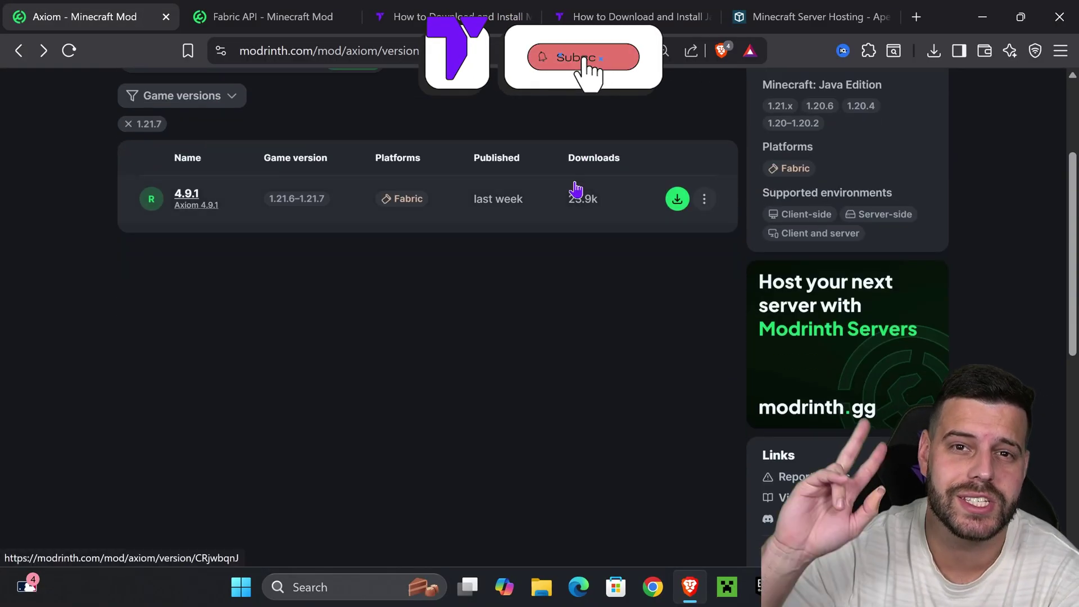
scroll(573, 194, "up", 3)
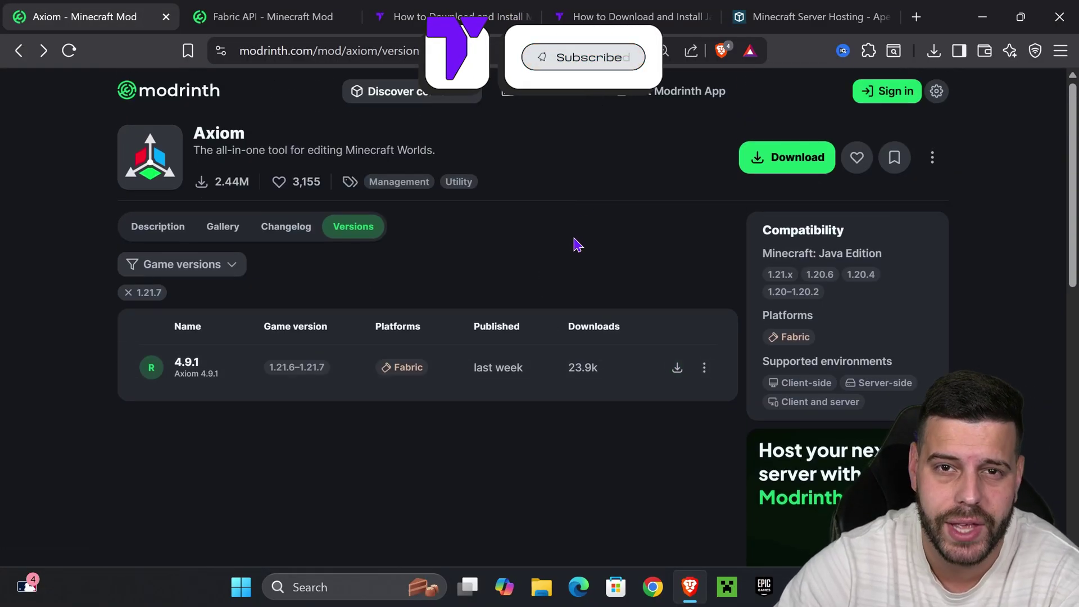
left_click(225, 267)
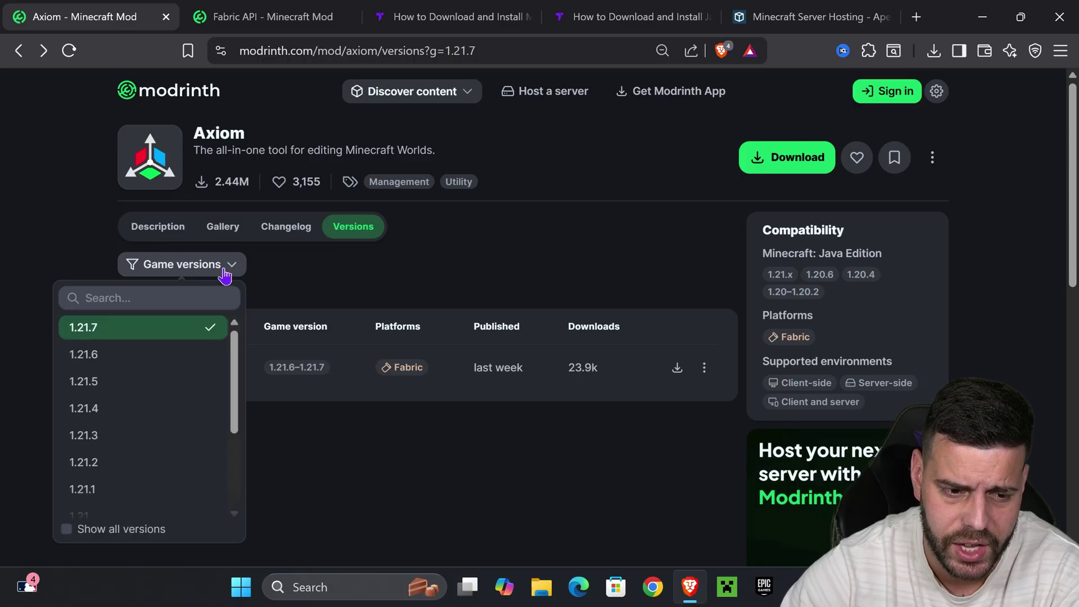
left_click(453, 281)
left_click(677, 367)
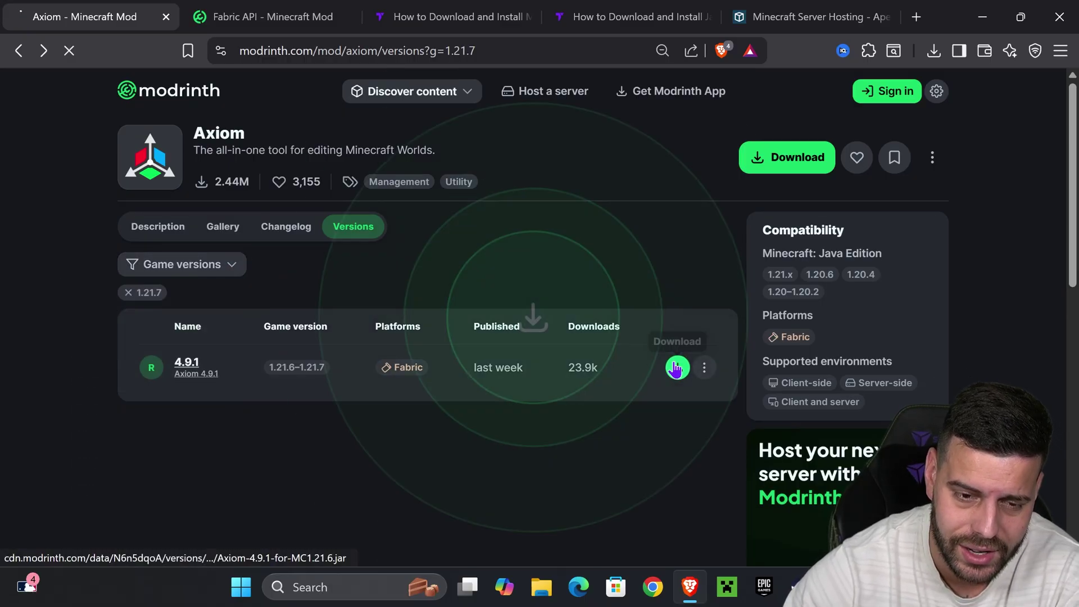
left_click(410, 373)
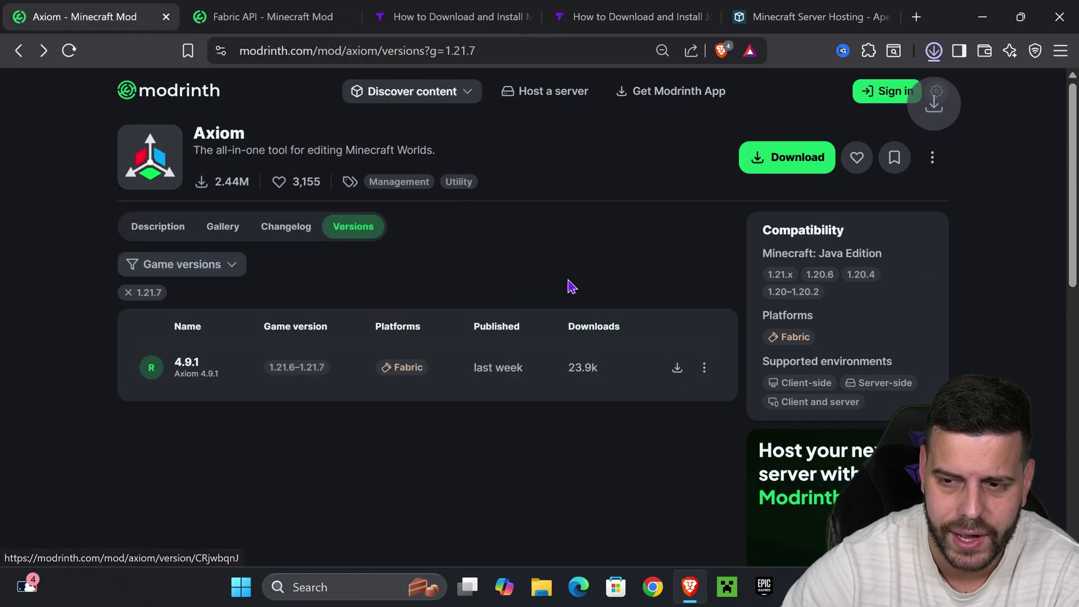
- Place the downloaded Axiom-4.9.1-for-MC1.21.6.jar on the desktop and restore the browser to full size
left_click(1021, 15)
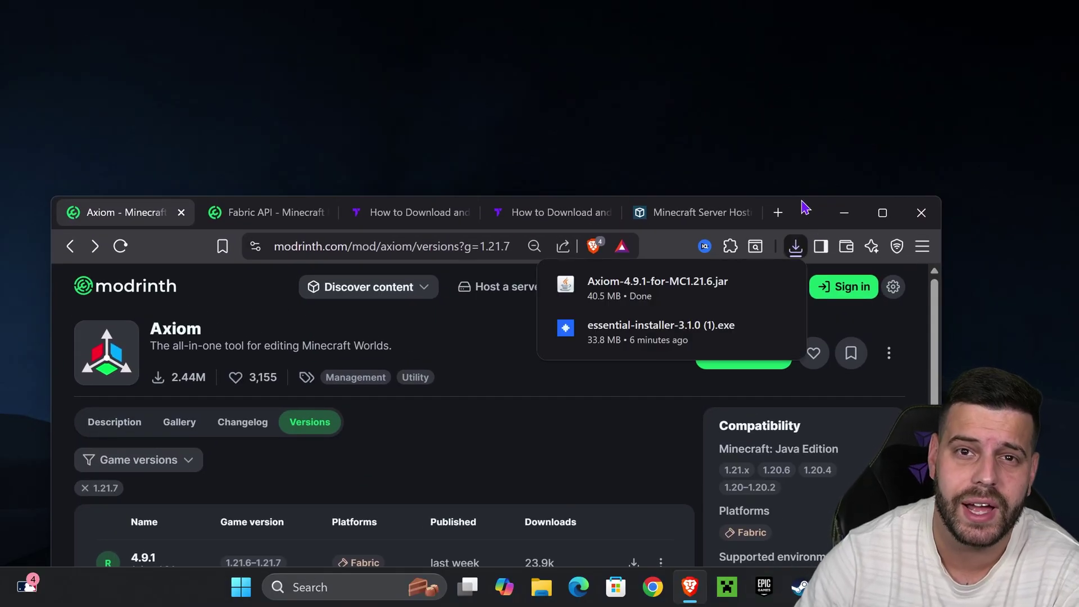
left_click_drag(657, 284, 539, 137)
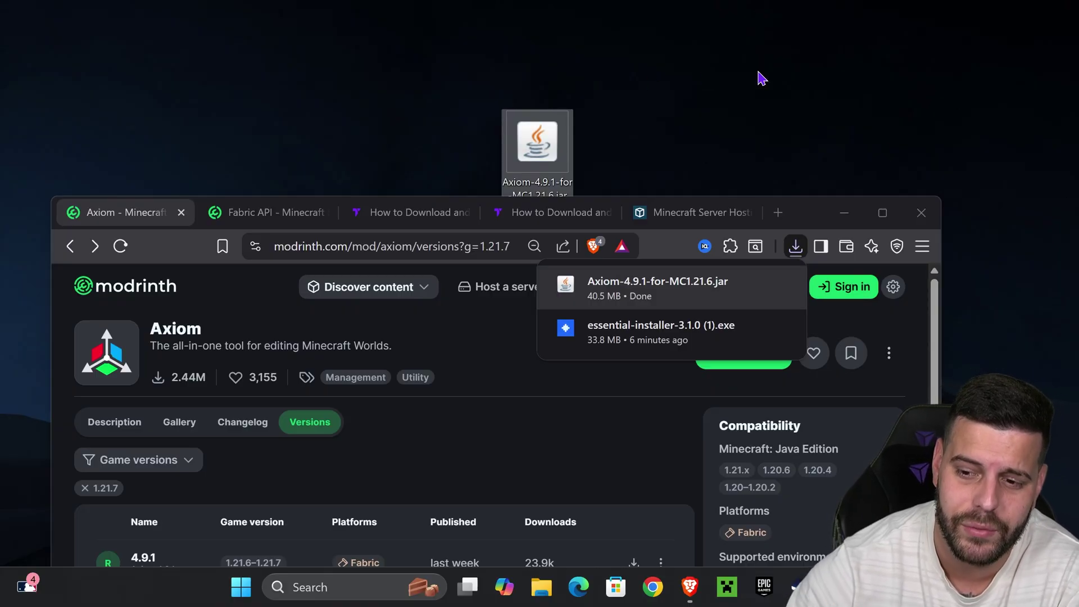
left_click(882, 212)
- Download Fabric API 0.128.2+1.21.7 from its Modrinth versions list and save the file
left_click(234, 8)
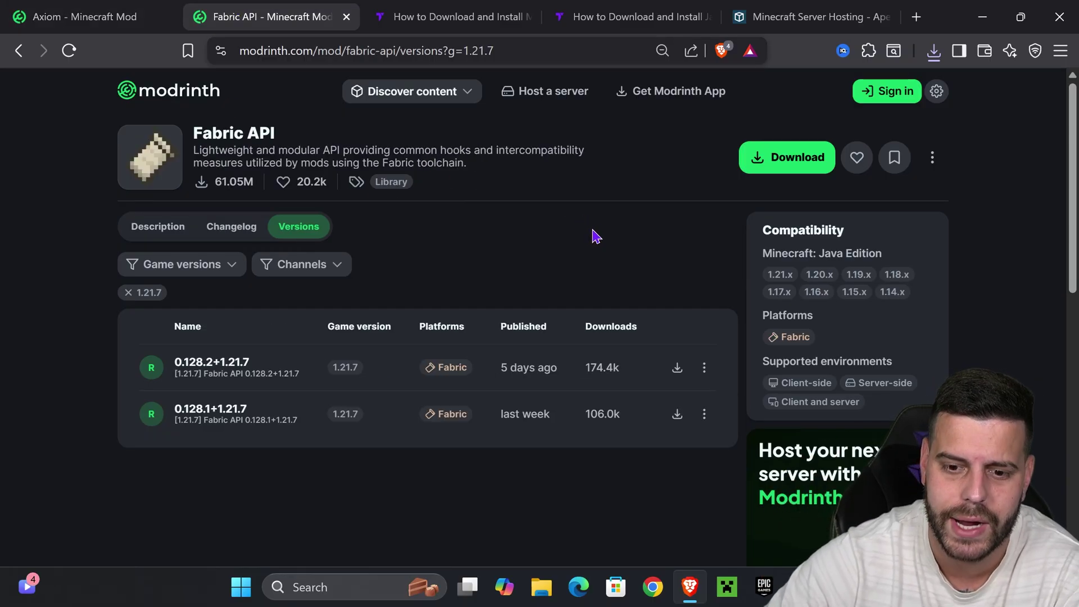
left_click(220, 273)
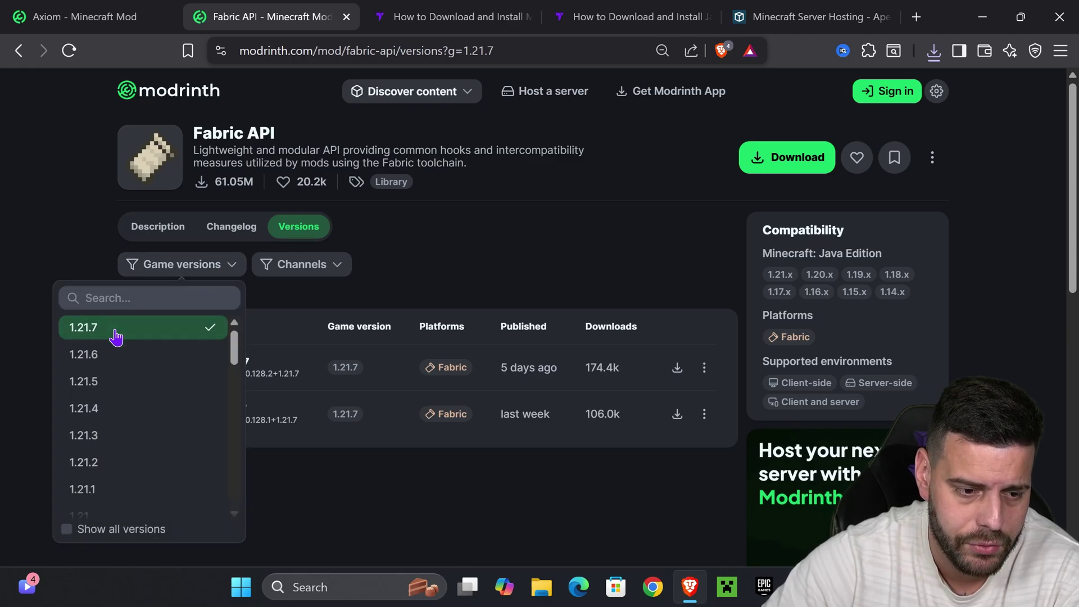
left_click(476, 259)
left_click(677, 366)
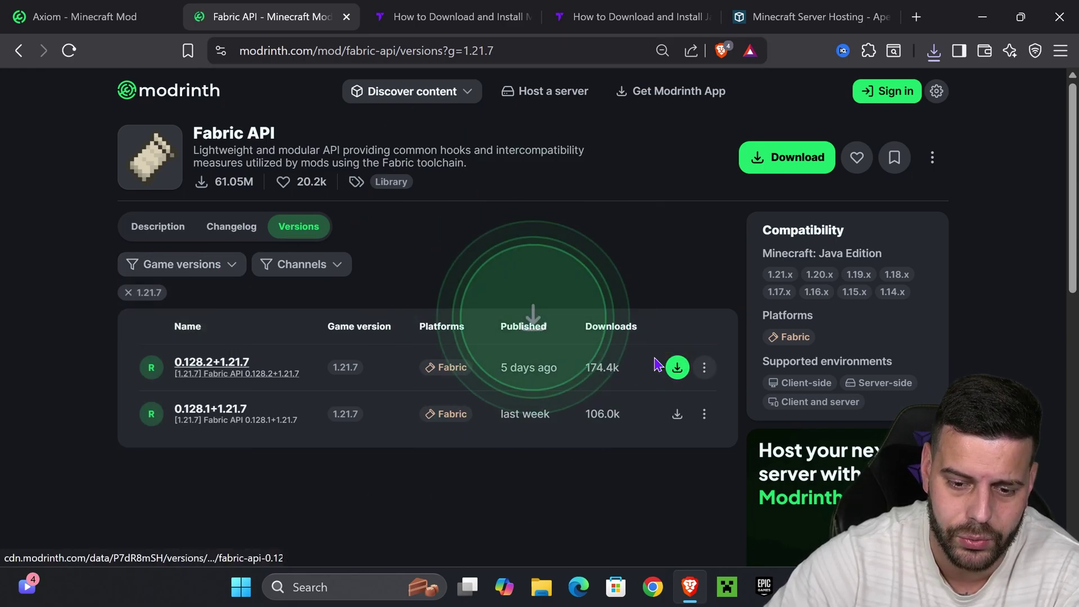
left_click(394, 372)
- Place the downloaded Fabric API jar on the desktop, beside the Axiom jar
left_click_drag(932, 17, 689, 336)
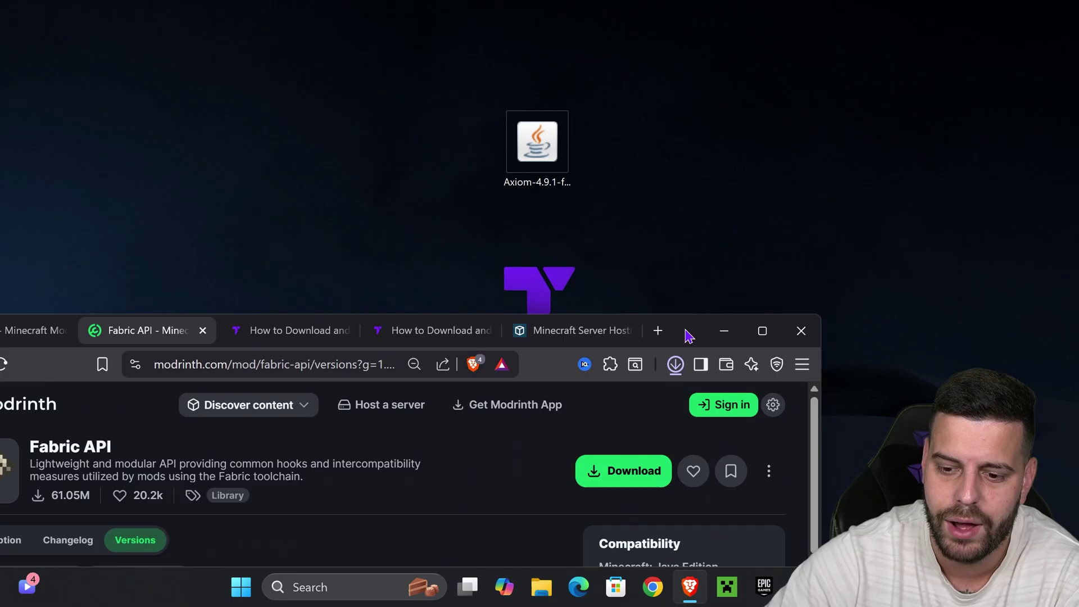
left_click(675, 364)
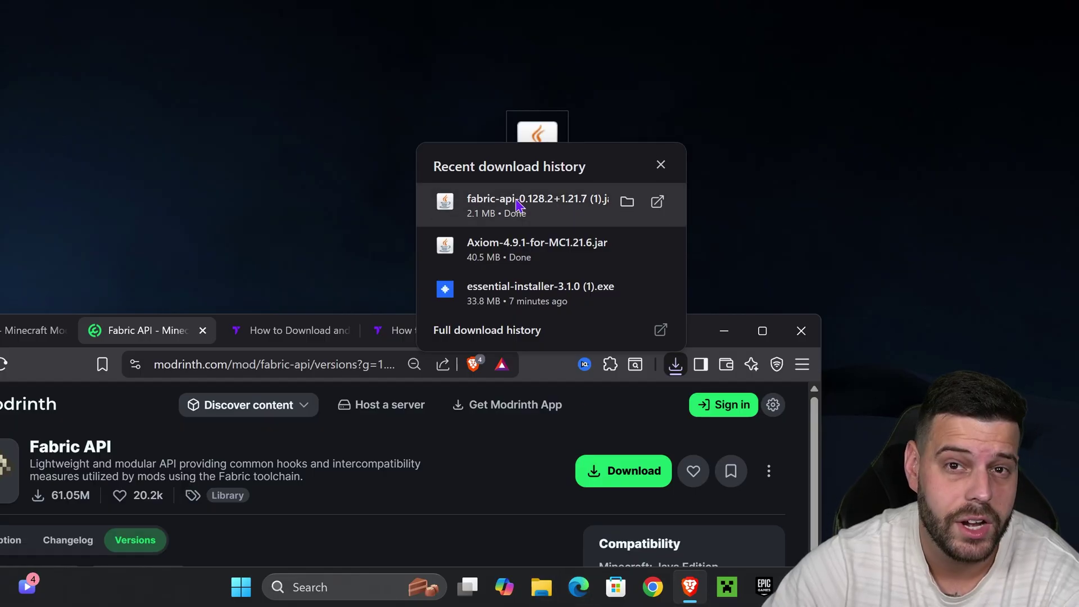
left_click_drag(515, 205, 749, 211)
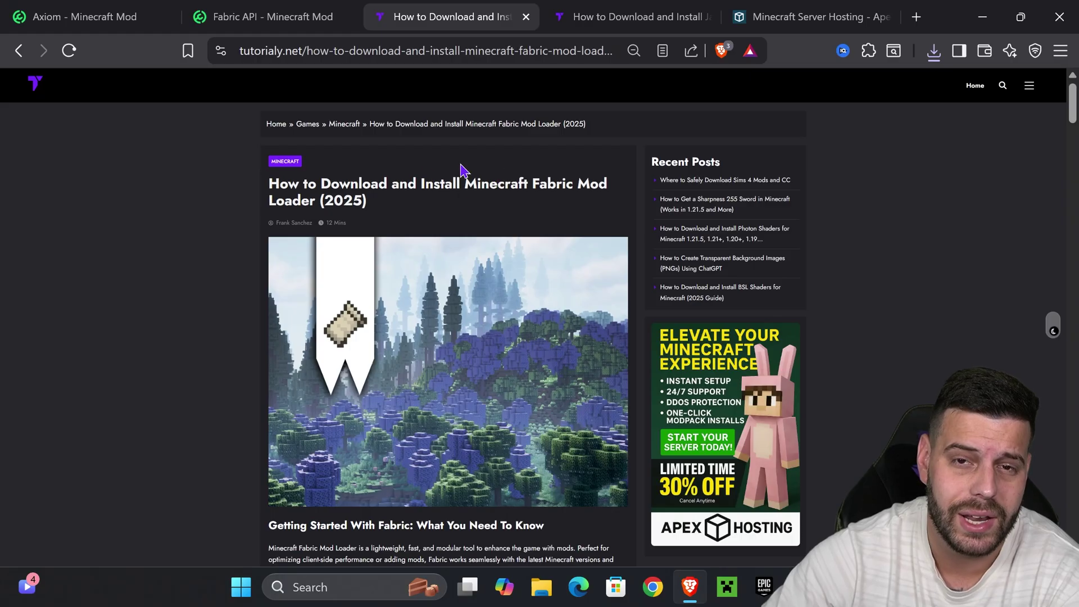
- Follow the Fabric Mod Loader guide to the official installer page, then download and save the universal jar
scroll(525, 248, "down", 5)
scroll(558, 230, "up", 4)
scroll(558, 236, "up", 2)
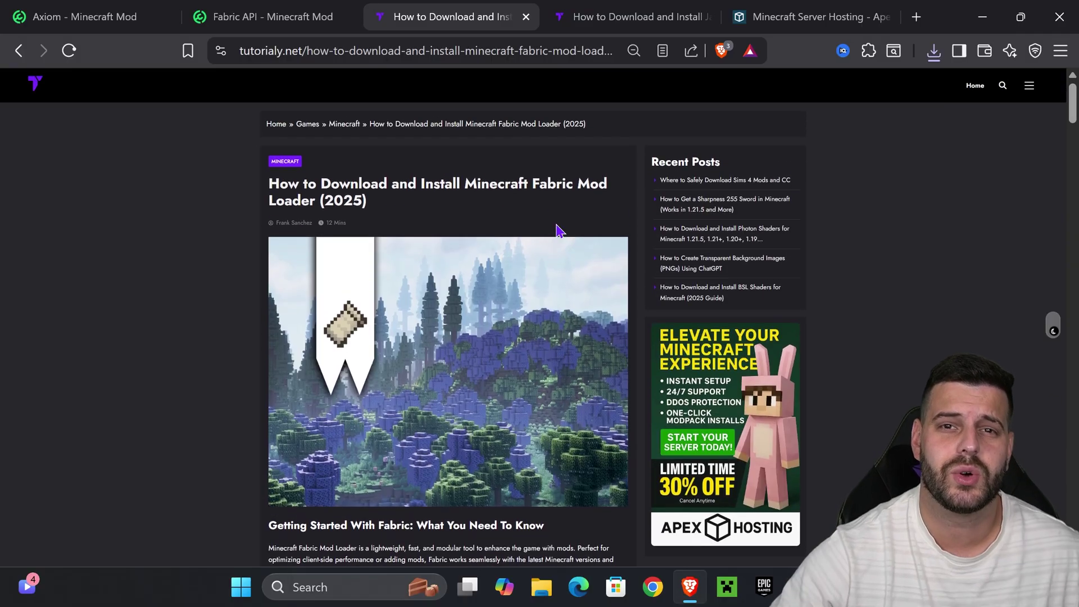
scroll(558, 230, "down", 15)
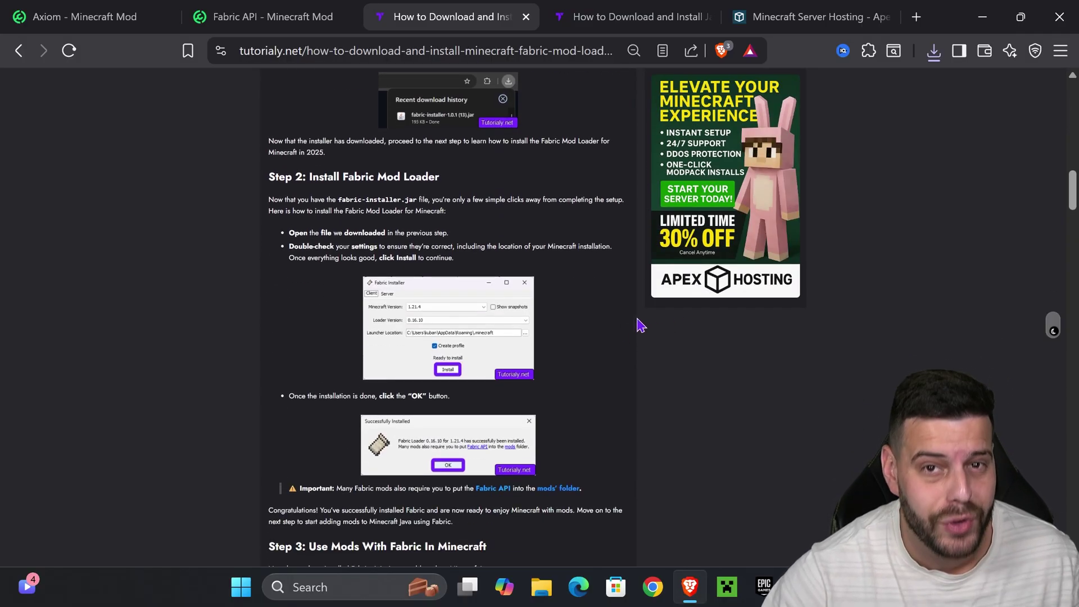
scroll(583, 264, "up", 10)
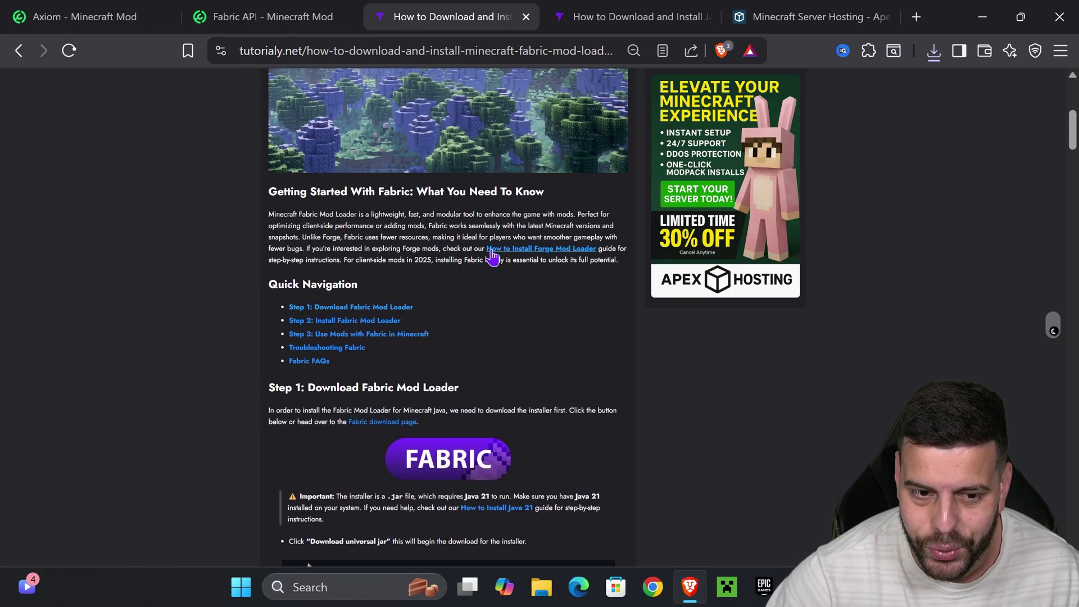
left_click(356, 308)
left_click(450, 330)
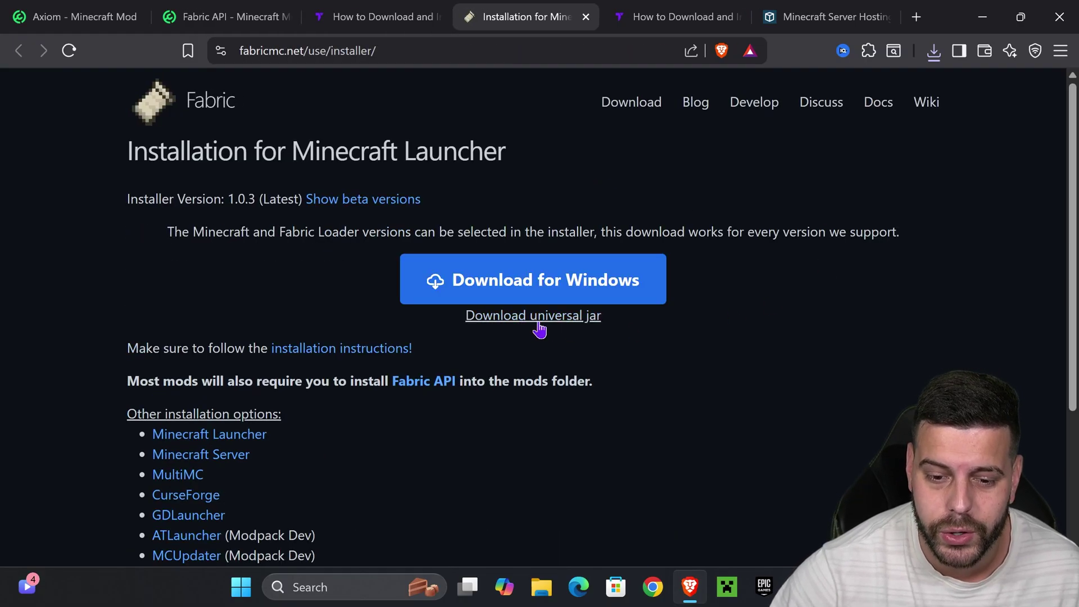
left_click(541, 325)
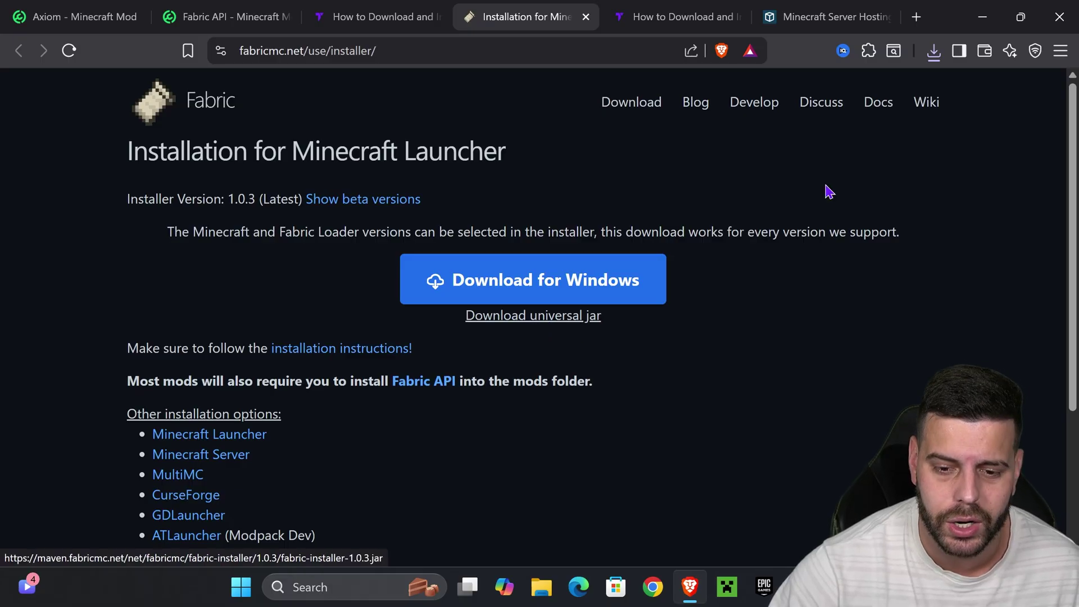
left_click(408, 378)
- Place the downloaded Fabric installer jar on the desktop below the two mod jars and minimize the browser
left_click_drag(940, 12, 537, 395)
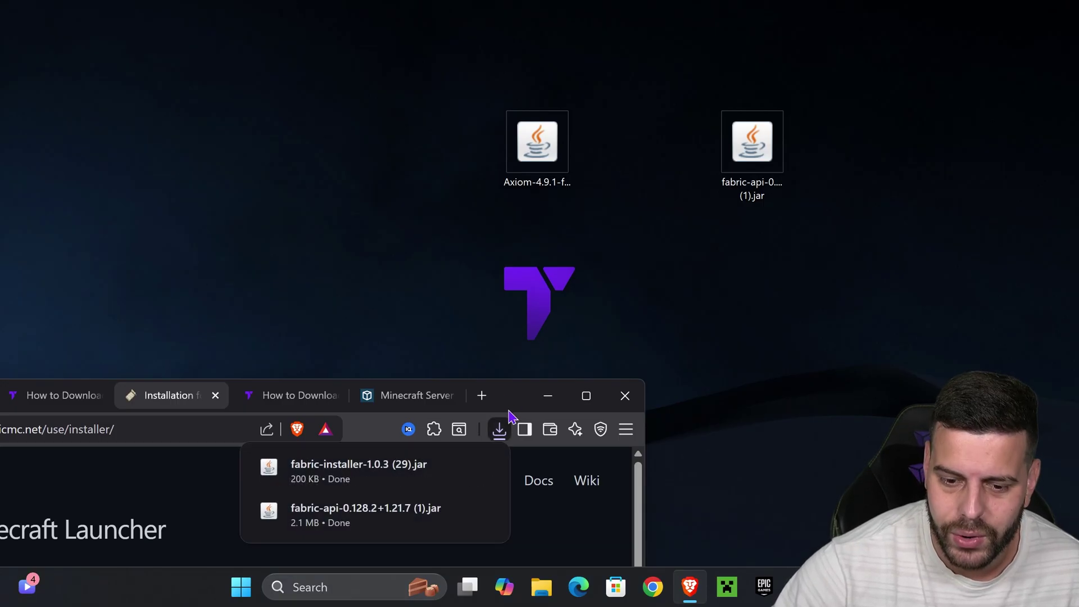
left_click_drag(342, 479, 605, 307)
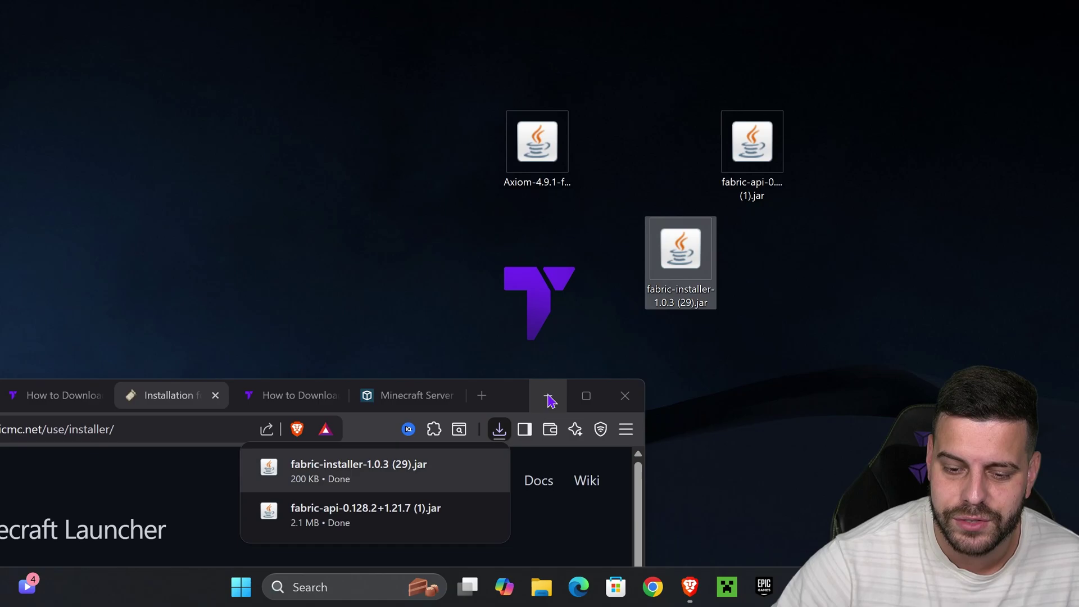
left_click(548, 397)
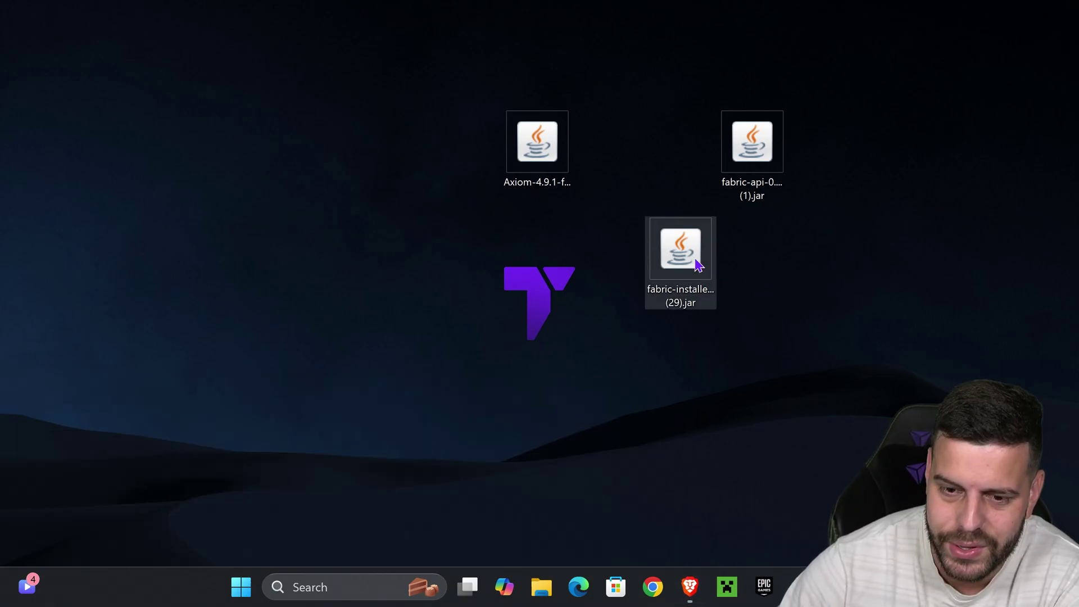
left_click_drag(719, 262, 647, 262)
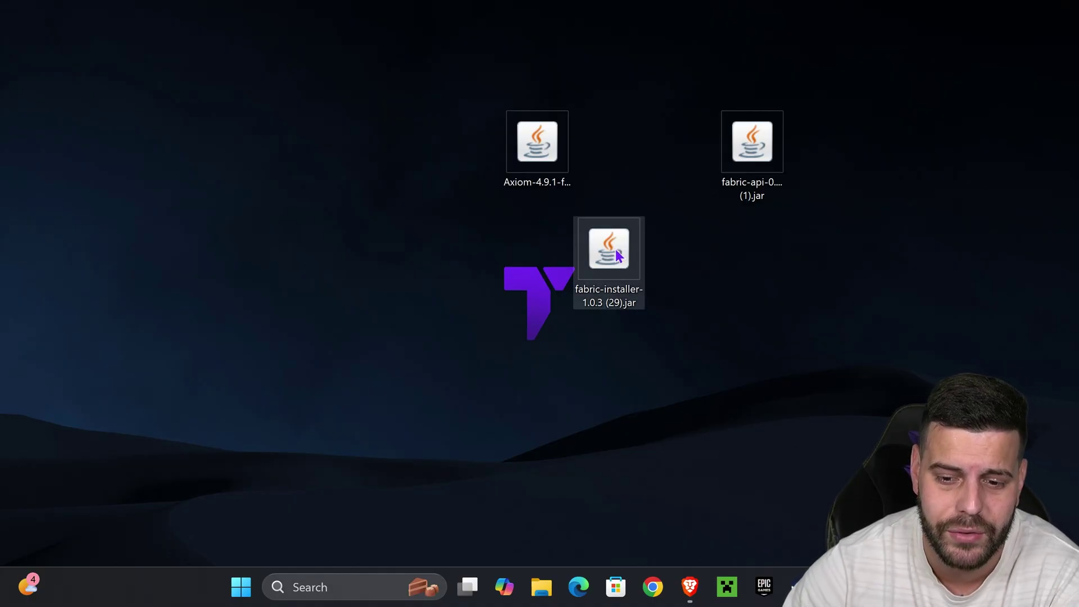
- Launch the Fabric installer and keep 1.21.7 as the Minecraft version
double_click(606, 230)
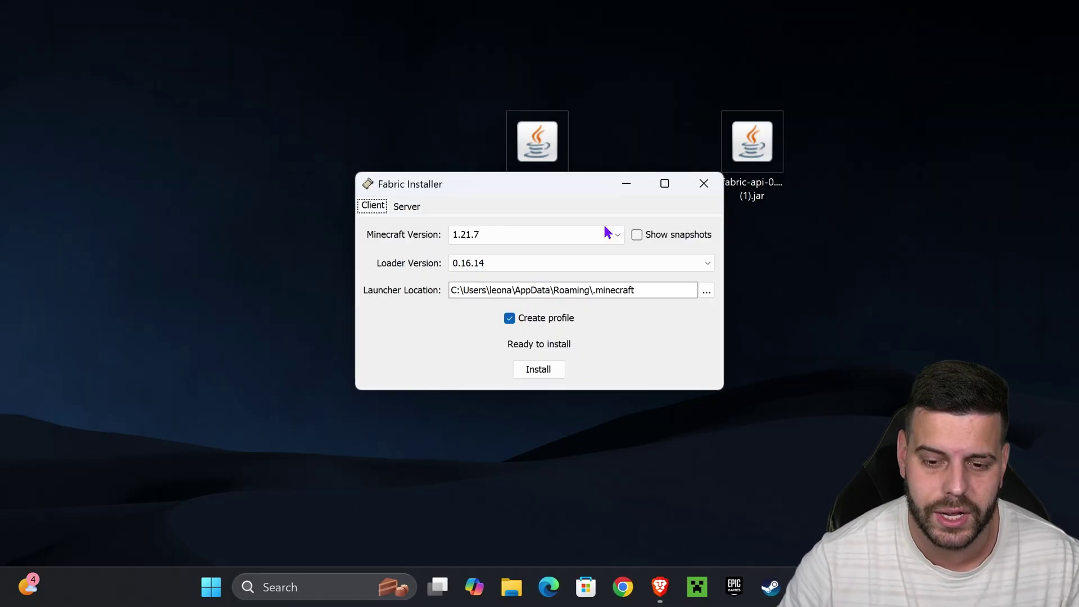
left_click(489, 231)
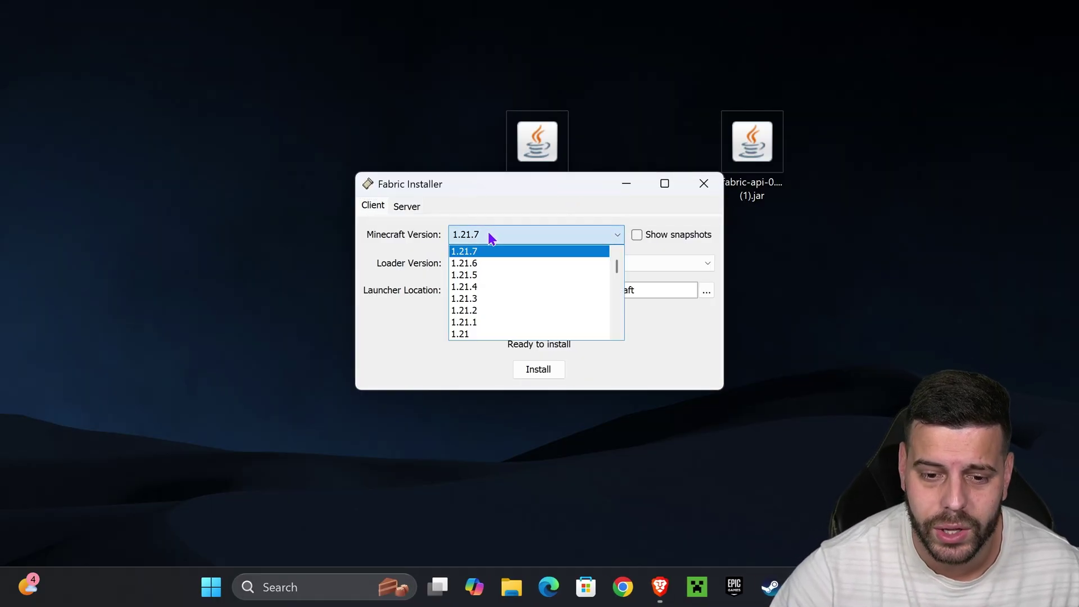
left_click(488, 231)
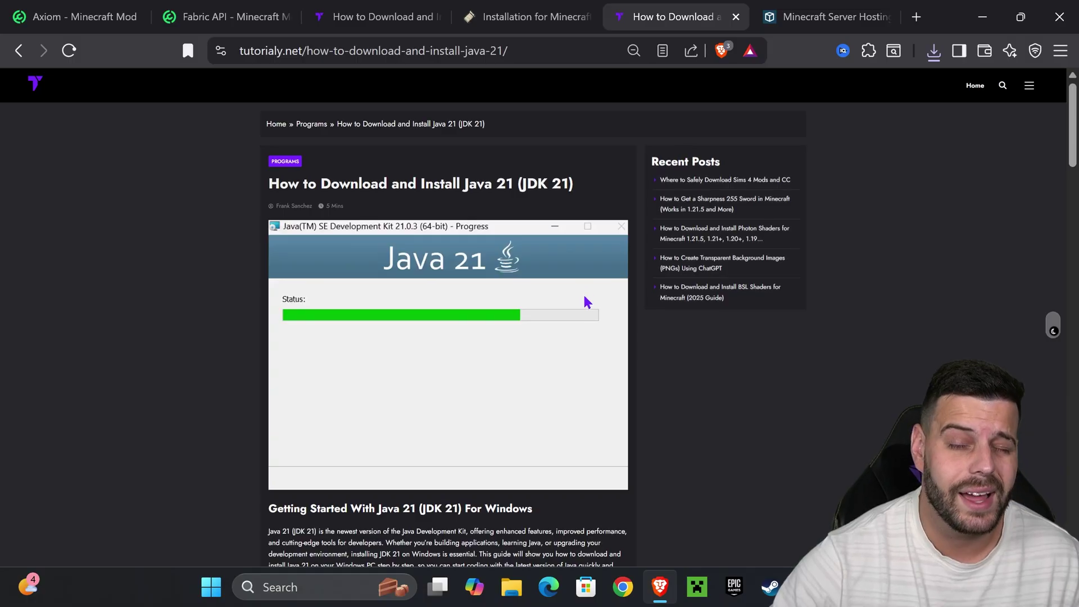
- Review the Java 21 guide's instructions for downloading and installing JDK 21 on Windows
scroll(544, 284, "down", 5)
scroll(545, 284, "down", 6)
scroll(587, 286, "up", 11)
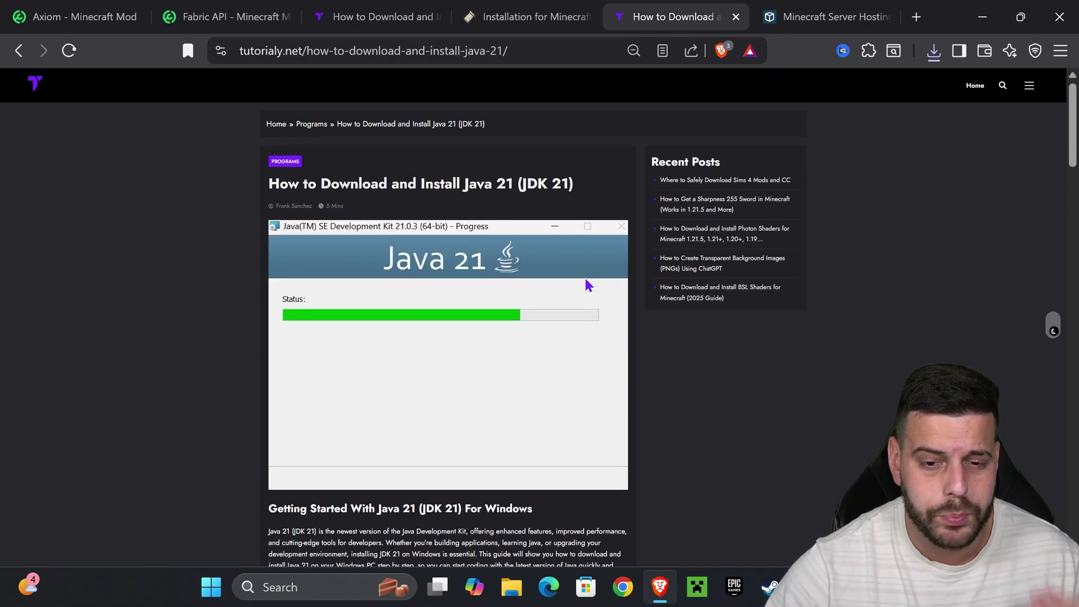
scroll(502, 221, "down", 11)
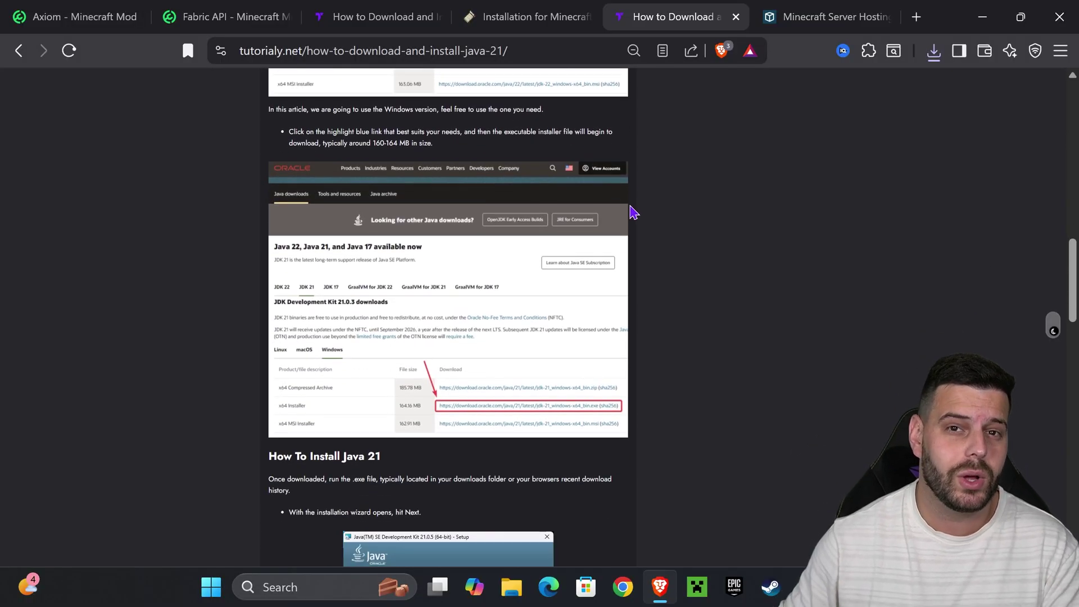
scroll(652, 268, "up", 11)
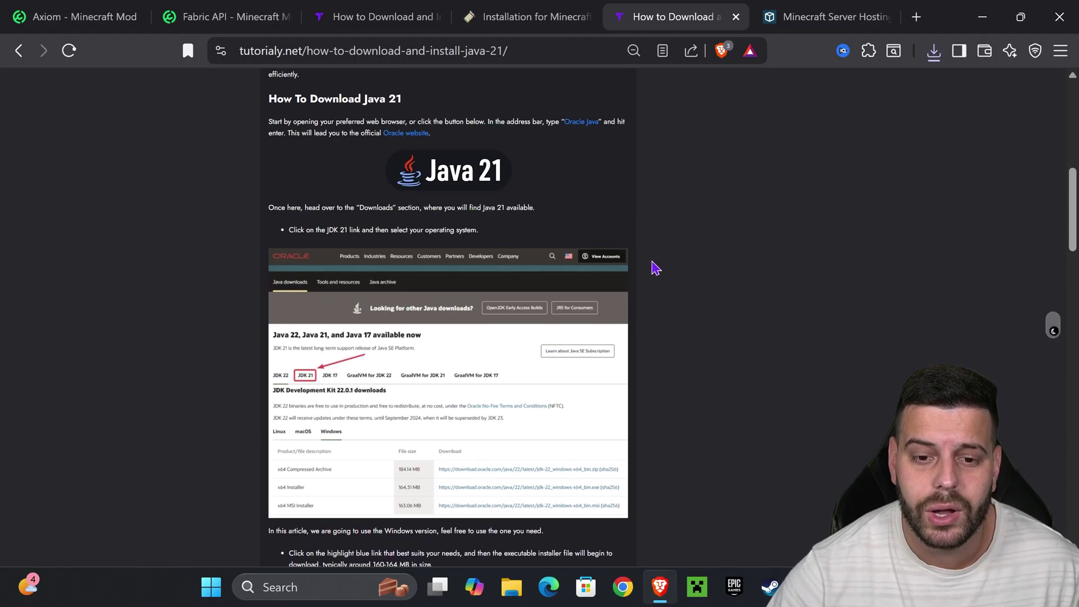
scroll(649, 280, "down", 10)
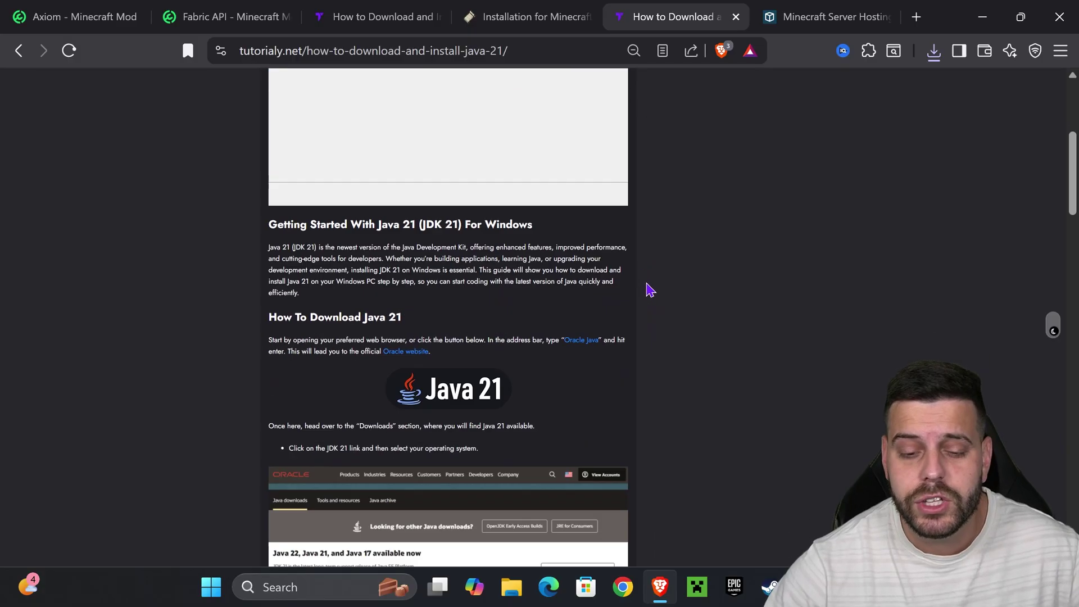
scroll(409, 145, "down", 5)
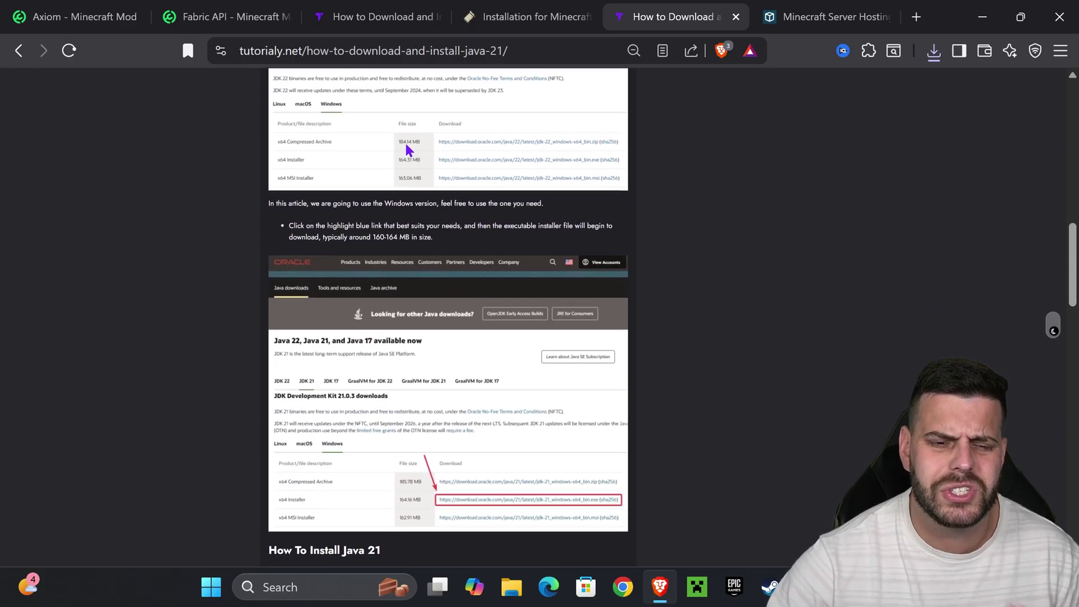
scroll(593, 259, "down", 4)
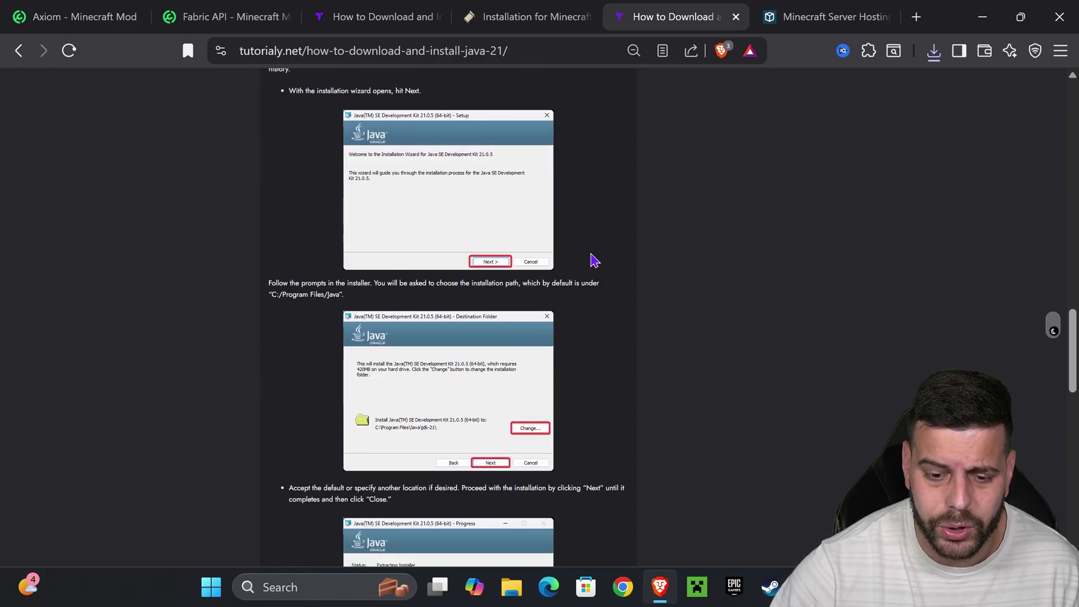
scroll(517, 314, "down", 4)
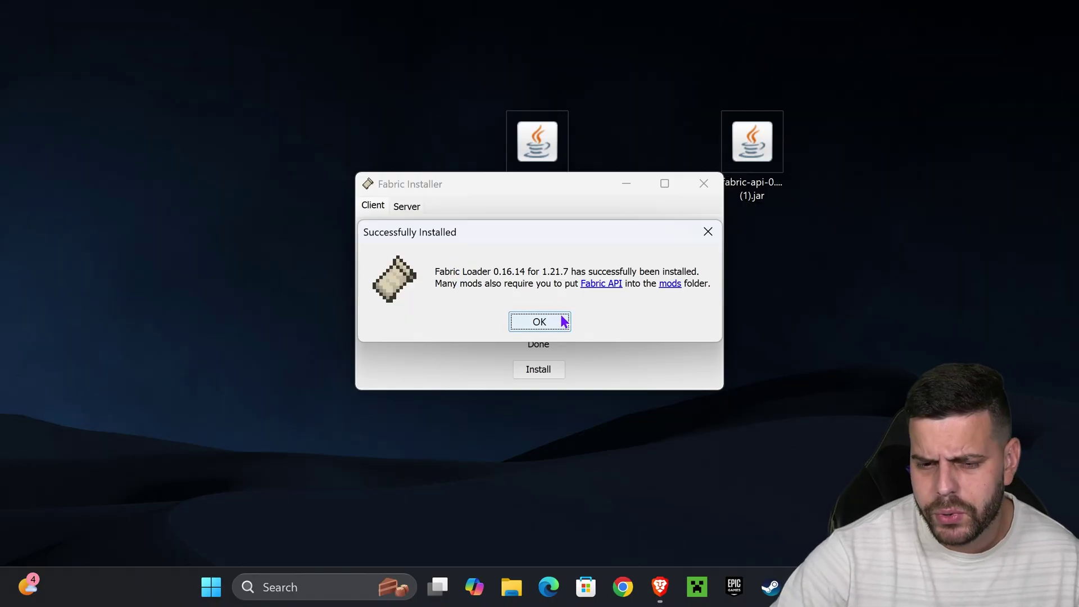
- Complete the Fabric Loader 0.16.14 installation for Minecraft 1.21.7 by acknowledging its confirmation
left_click(533, 323)
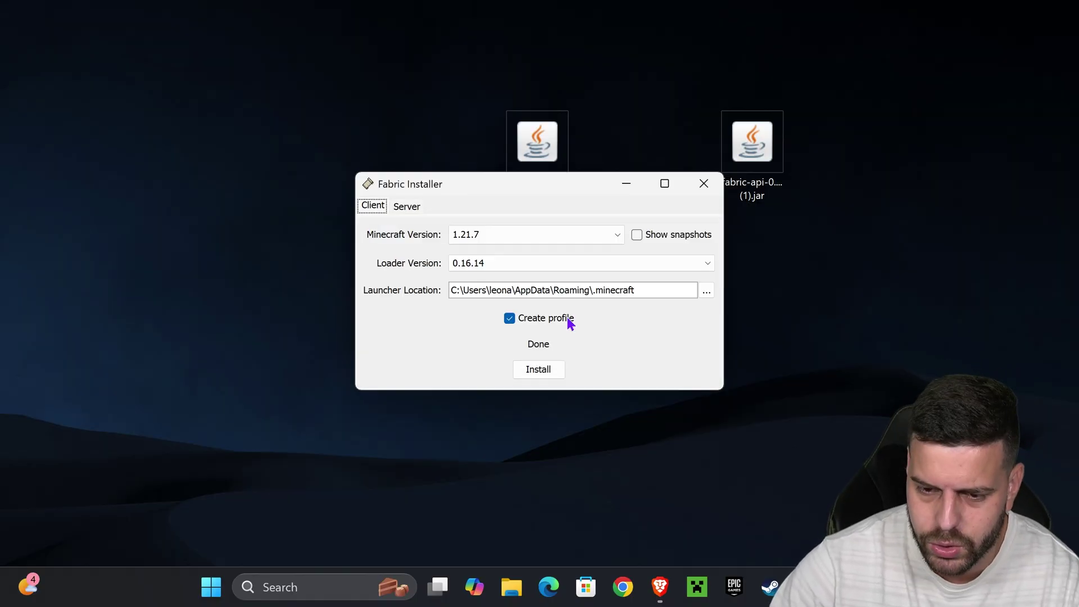
- Close the Fabric Installer and delete its jar from the desktop, keeping the Axiom and Fabric API jars
left_click(704, 186)
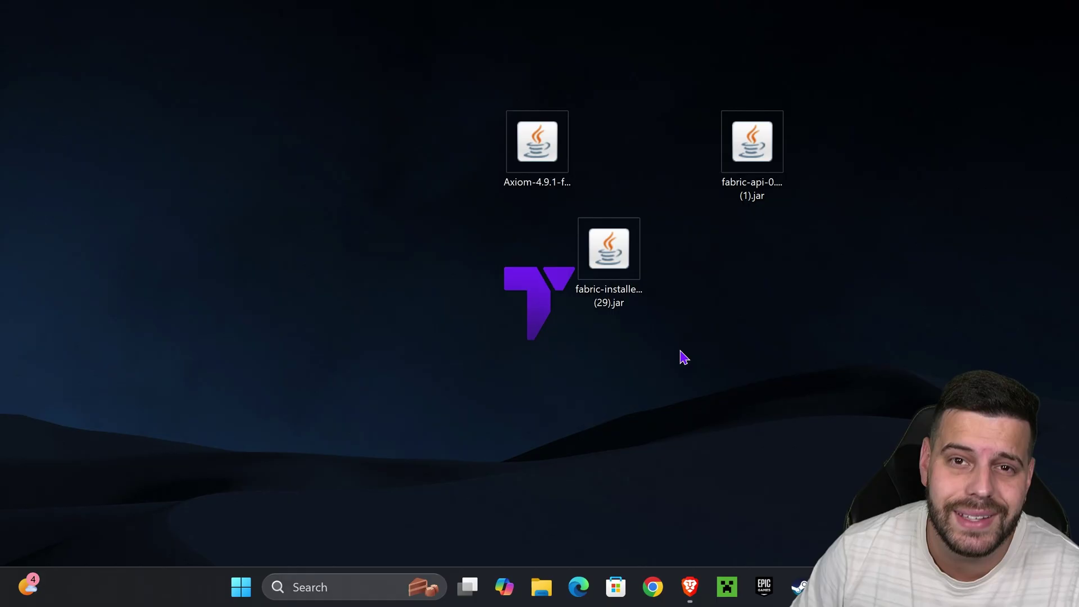
left_click(624, 298)
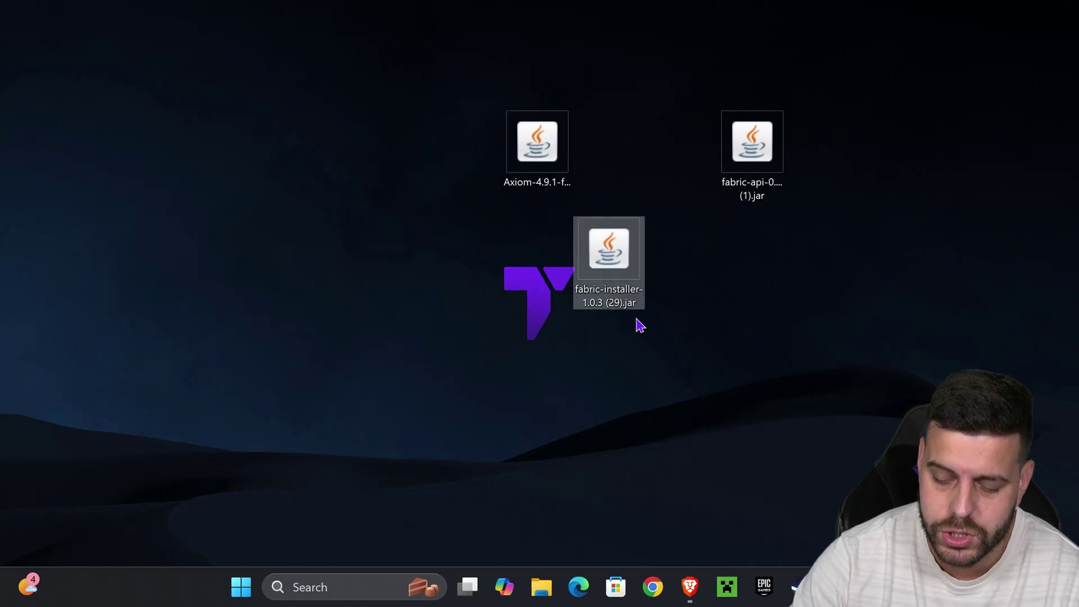
key("Delete")
left_click_drag(893, 245, 557, 112)
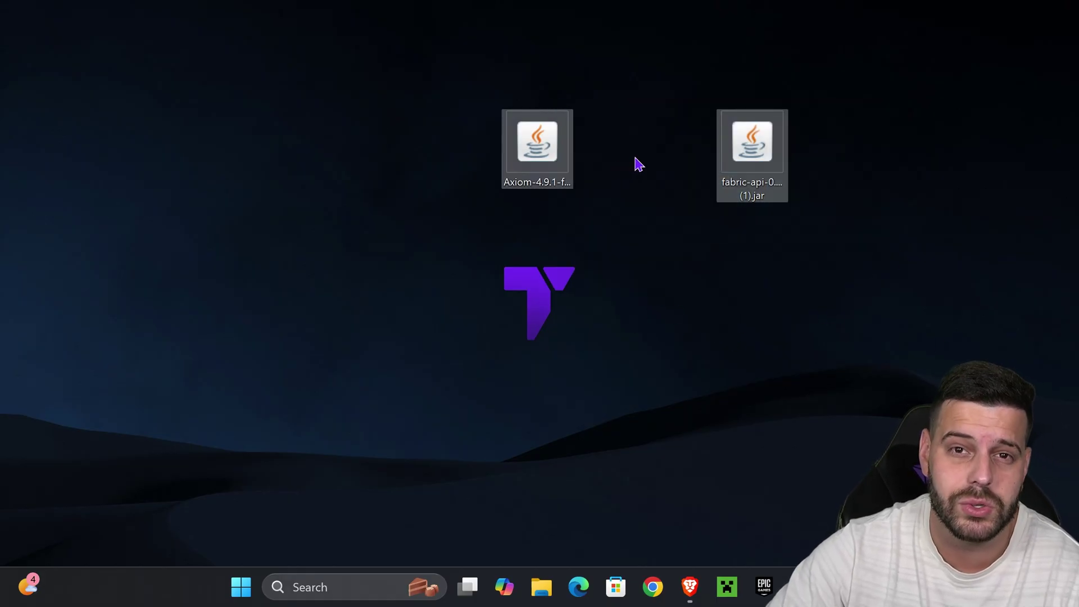
left_click(690, 334)
- Switch to Minecraft Launcher, keep modded versions shown in the installations, and open the fabric-loader-1.21.7 installation's folder
left_click(727, 590)
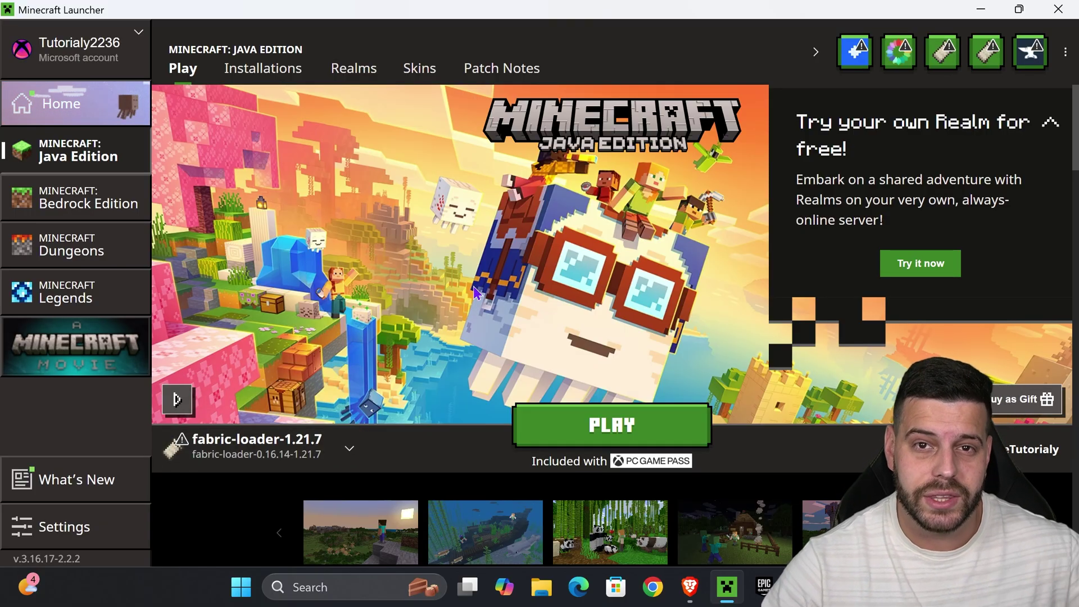
left_click(264, 70)
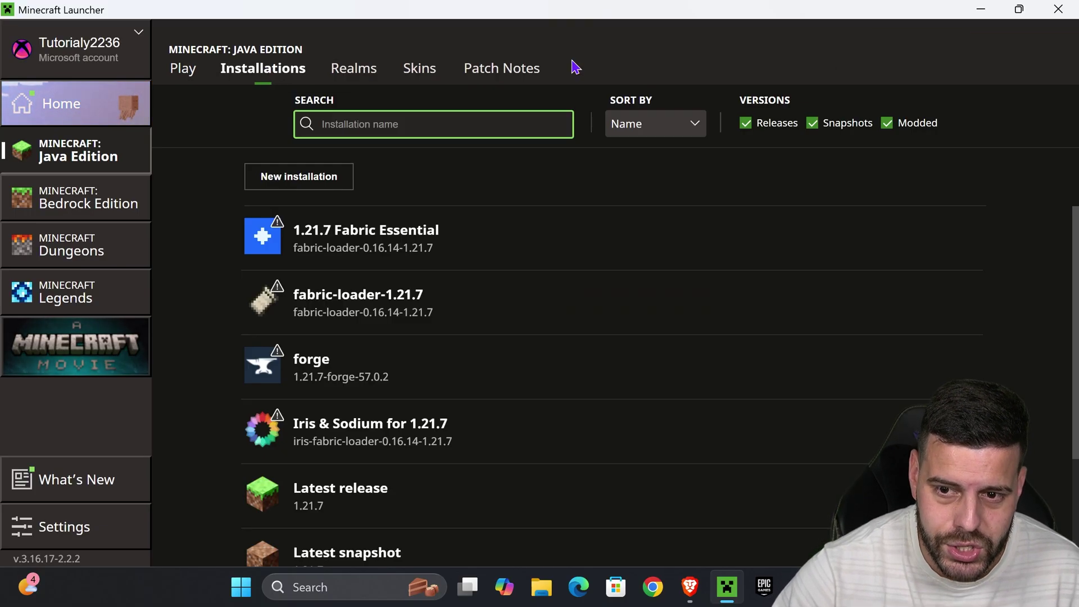
left_click(887, 125)
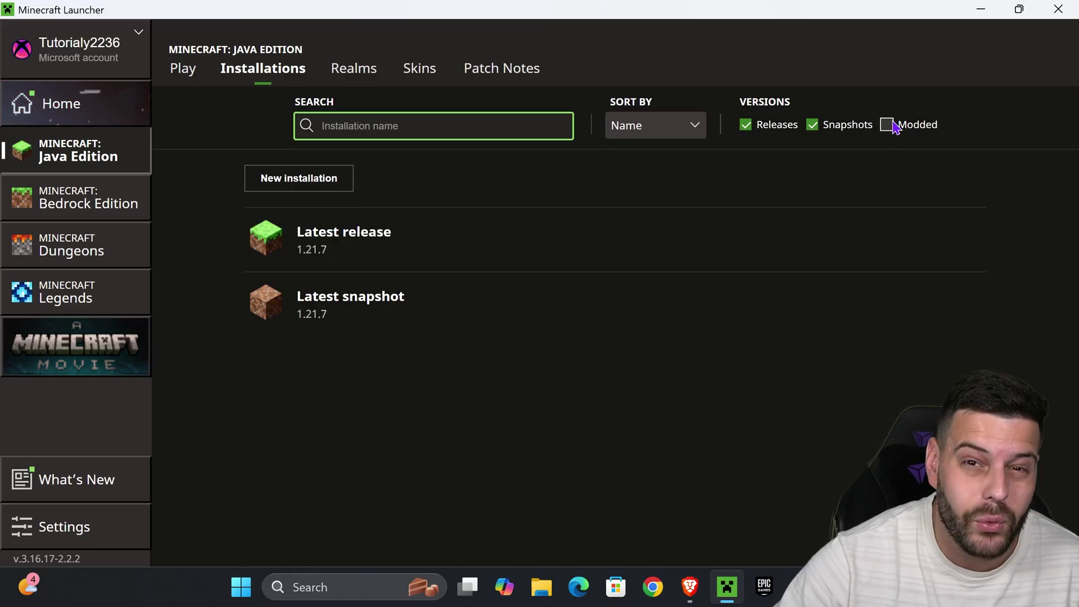
left_click(893, 126)
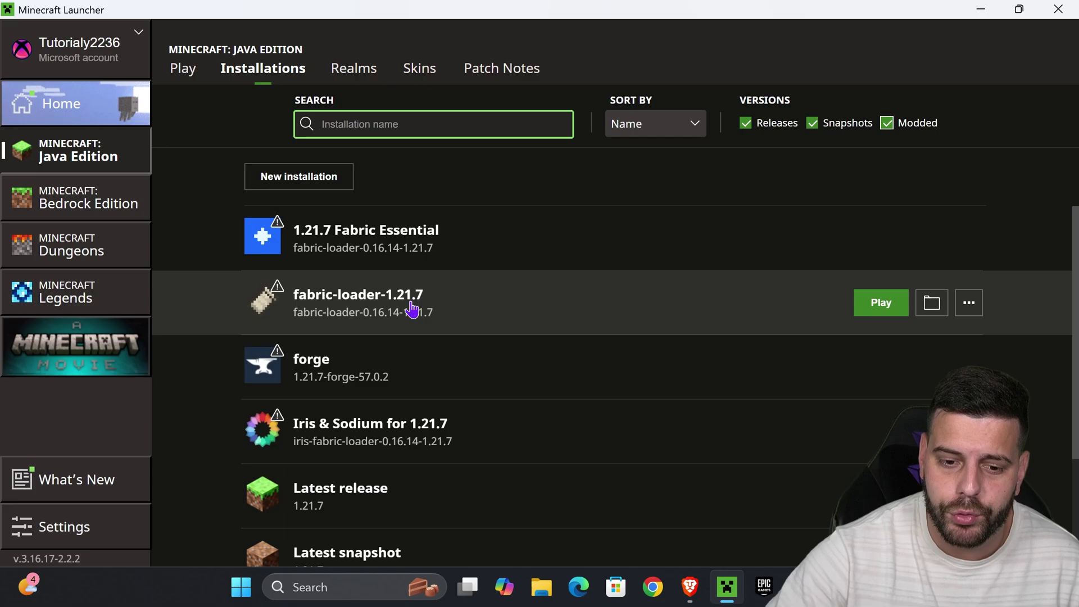
left_click(933, 305)
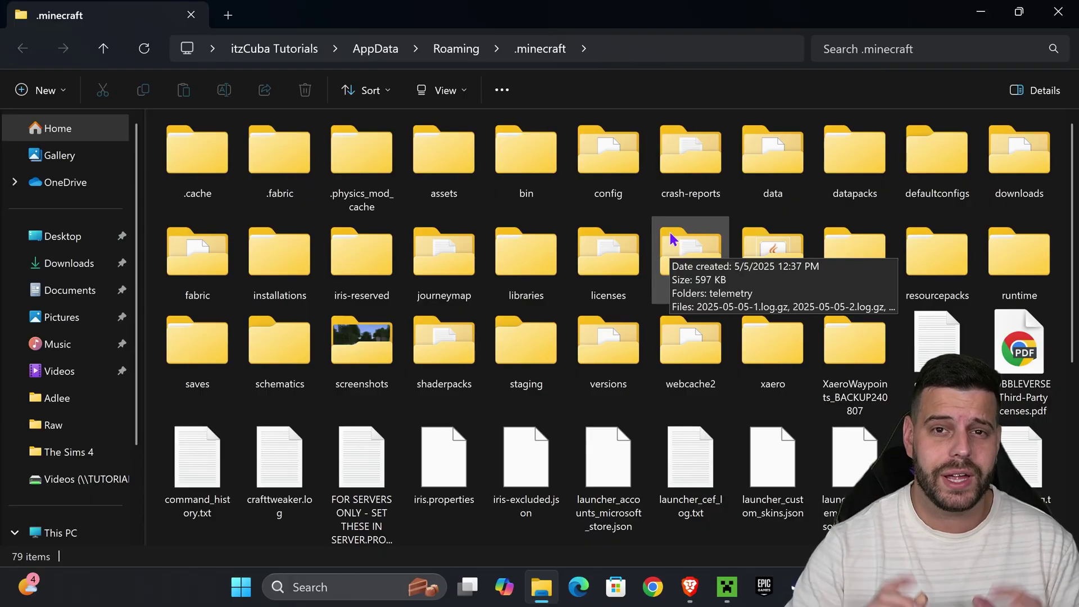
- Delete the existing mods folder in .minecraft and create a new folder named mods in its place
left_click(771, 250)
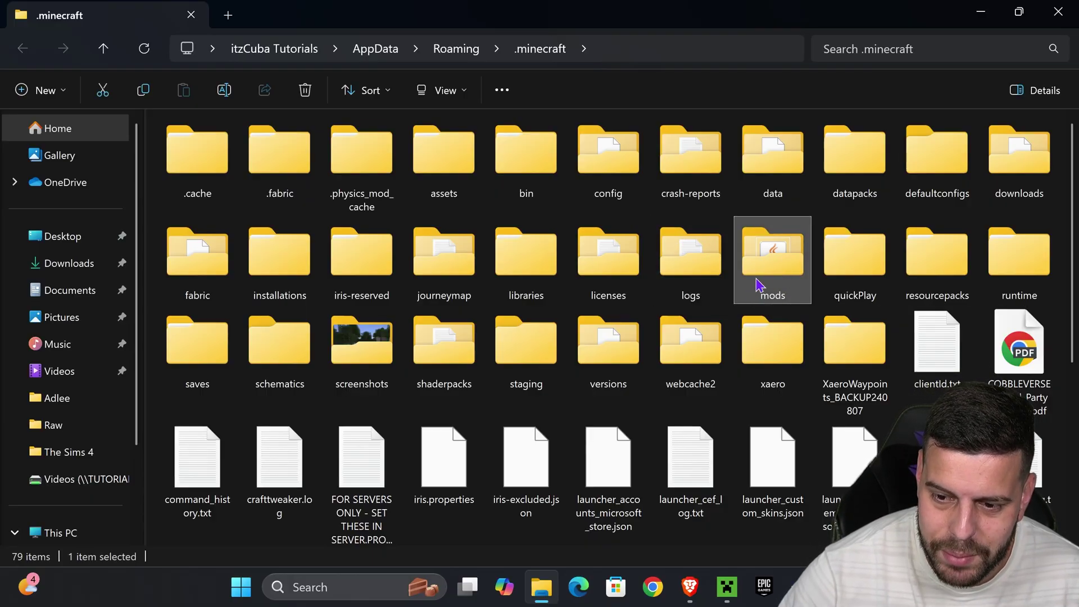
key("Delete")
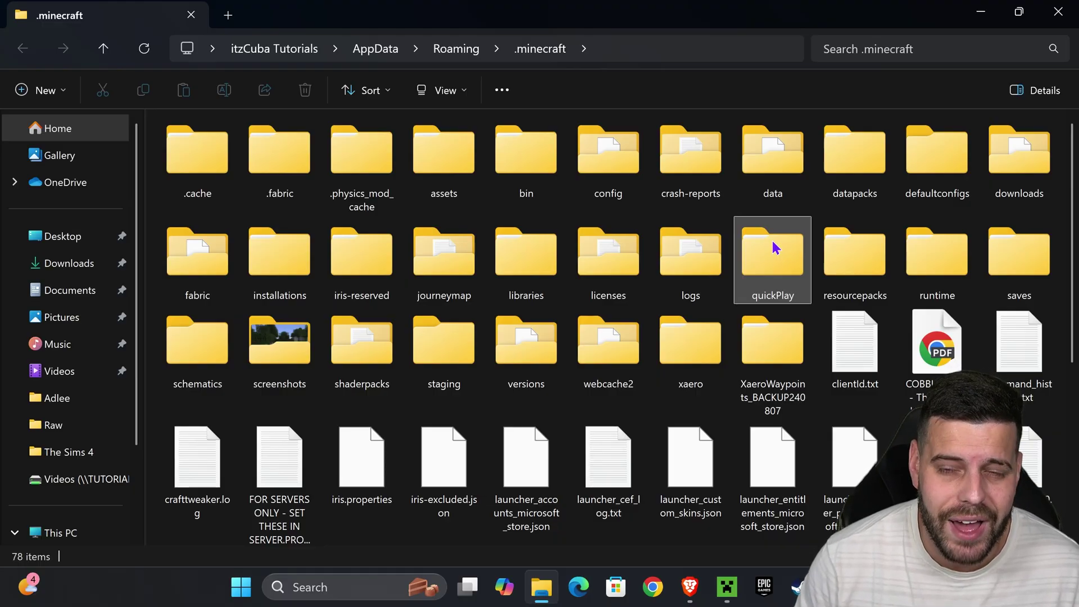
left_click(61, 99)
left_click(64, 131)
type("m")
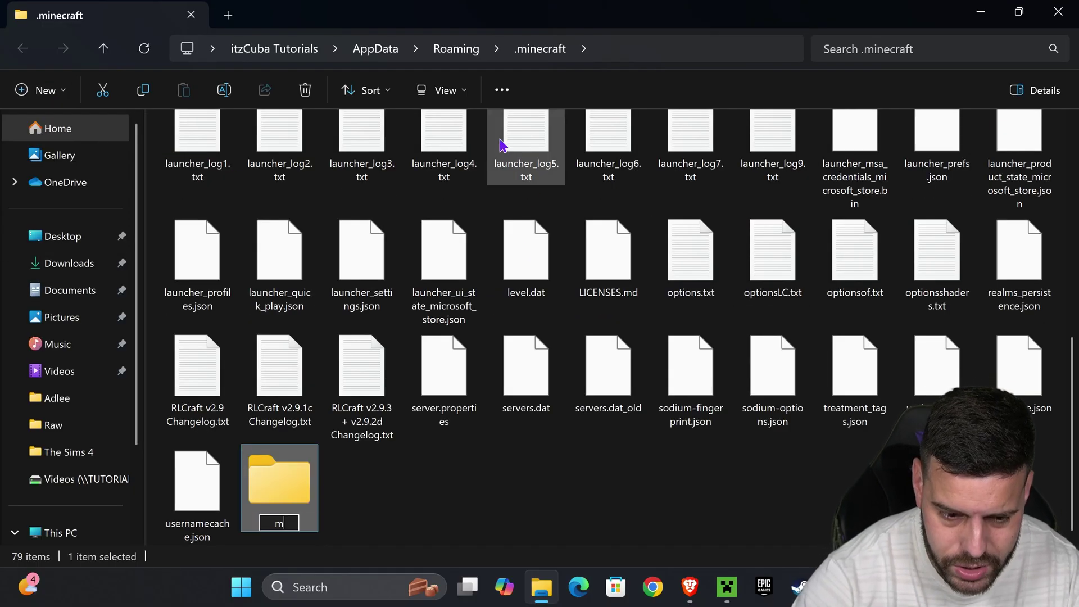
type("ods")
left_click(418, 499)
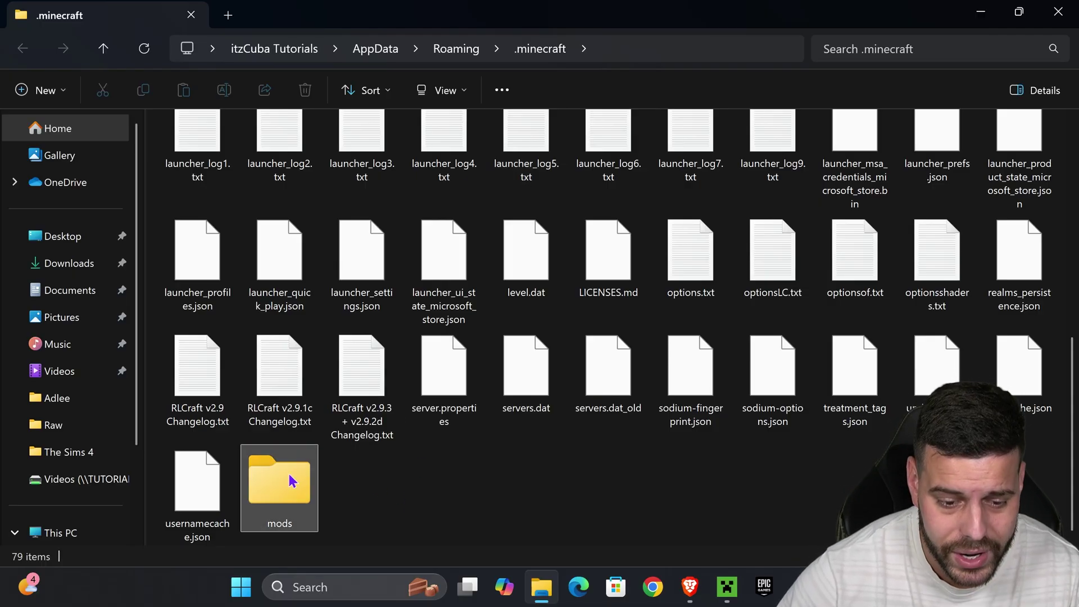
- Open the new mods folder and move the Axiom and Fabric API jars from the desktop into it
double_click(293, 482)
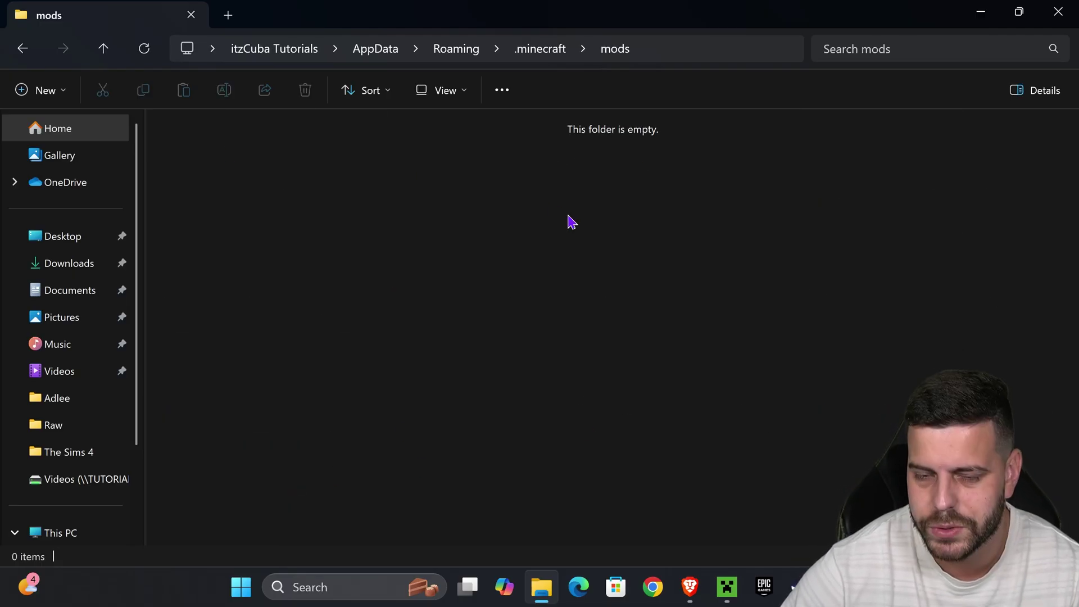
left_click_drag(950, 11, 702, 267)
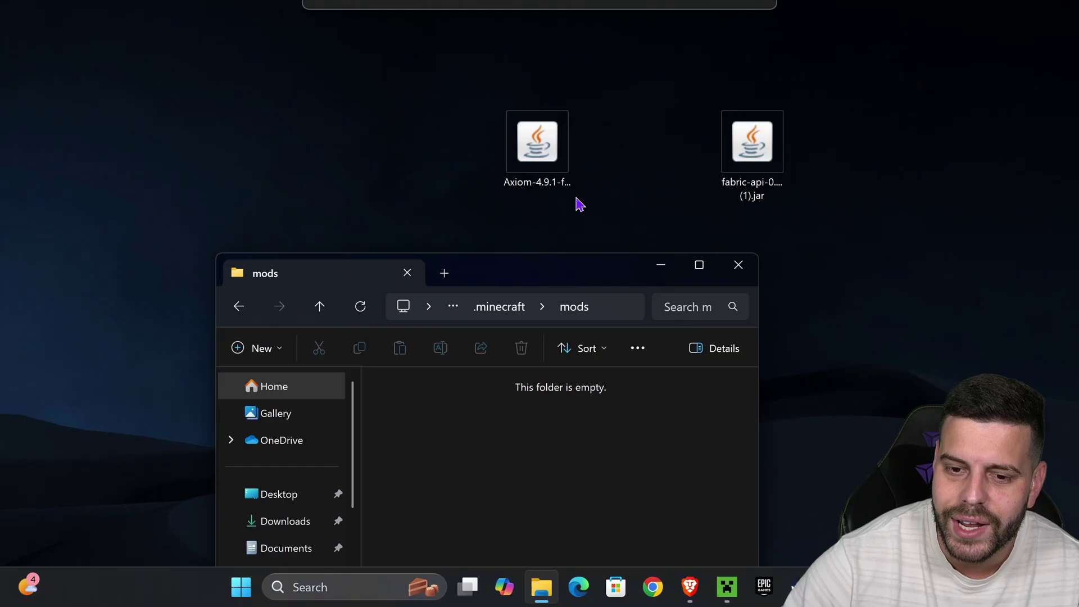
left_click_drag(541, 155, 517, 444)
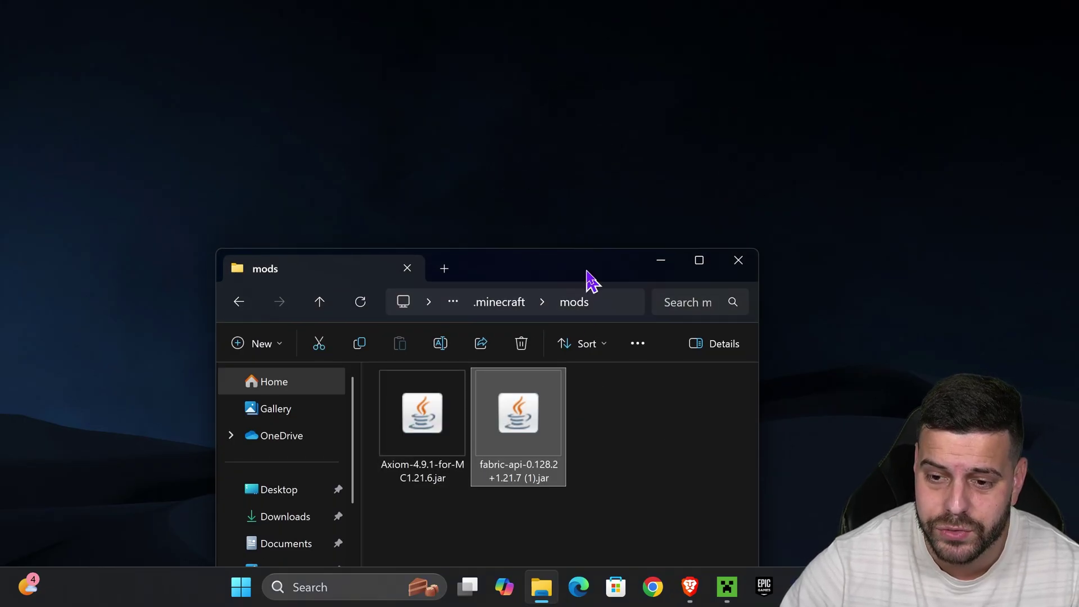
left_click_drag(919, 100, 449, 193)
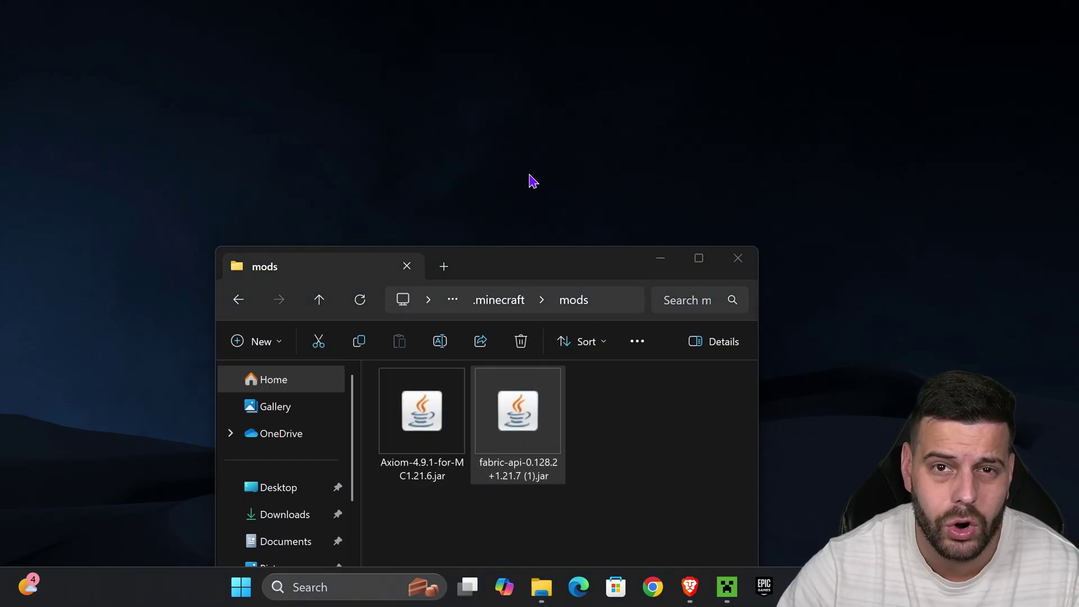
left_click_drag(543, 263, 544, 130)
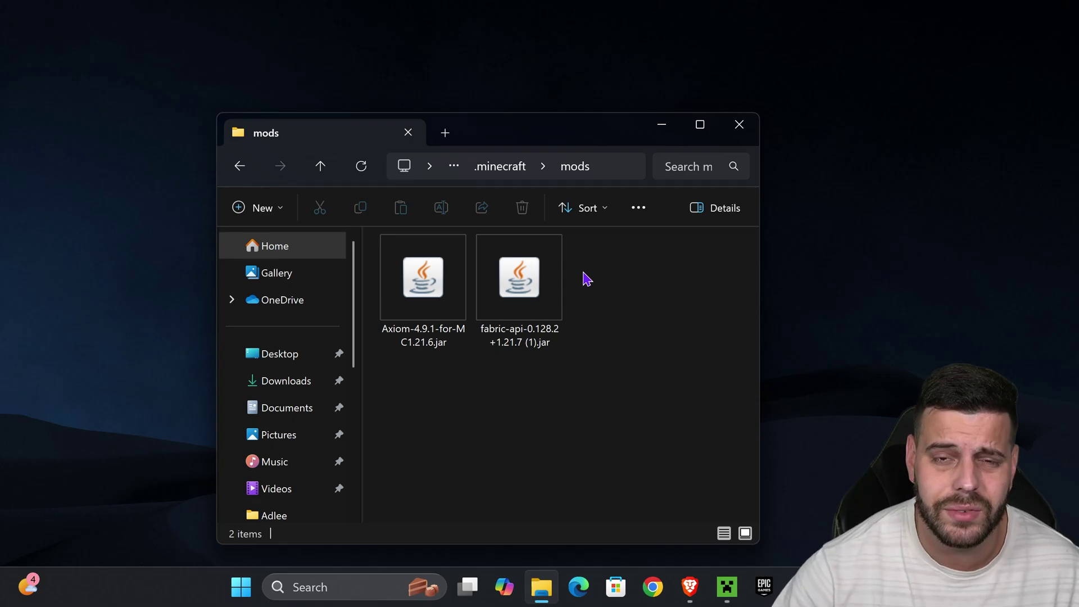
- Close the mods folder and launch the fabric-loader-1.21.7 installation from Minecraft Launcher
left_click(739, 124)
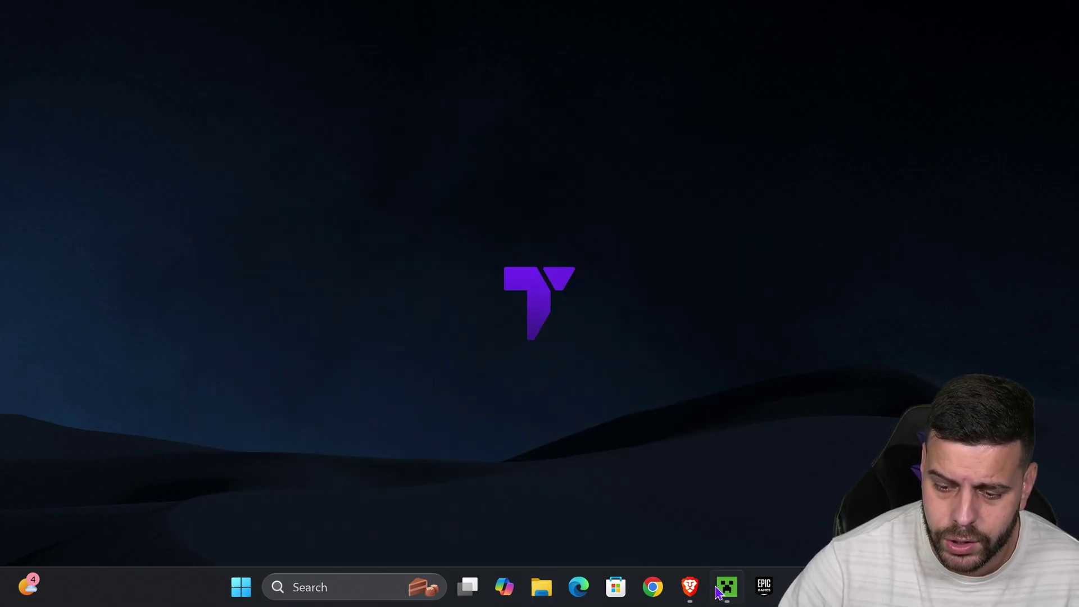
left_click(727, 587)
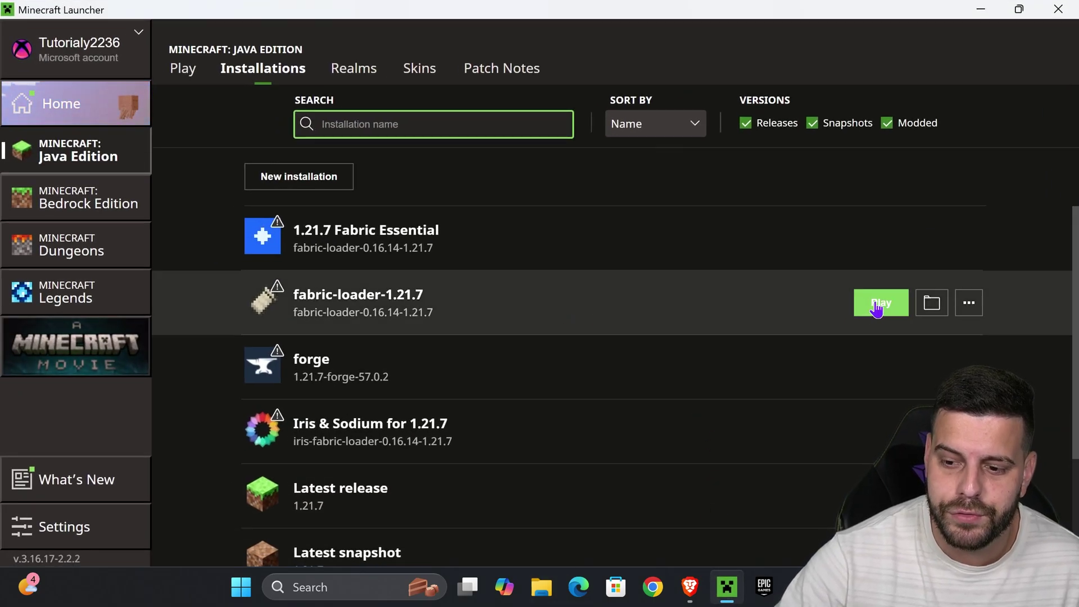
left_click(881, 305)
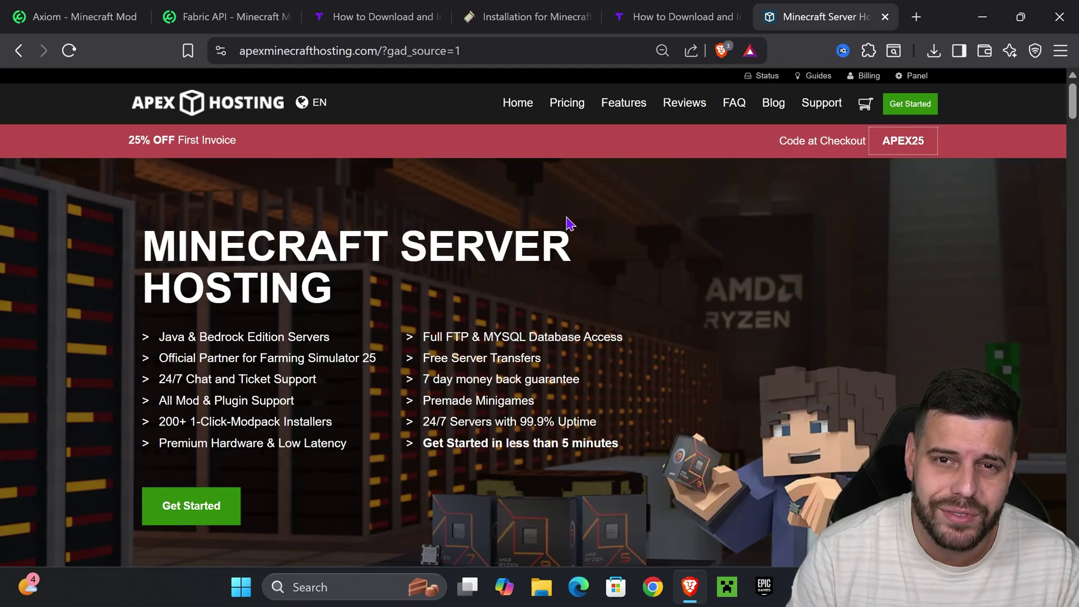
- Look over the server hosting features on the Apex Hosting home page
scroll(344, 288, "down", 3)
scroll(391, 326, "up", 3)
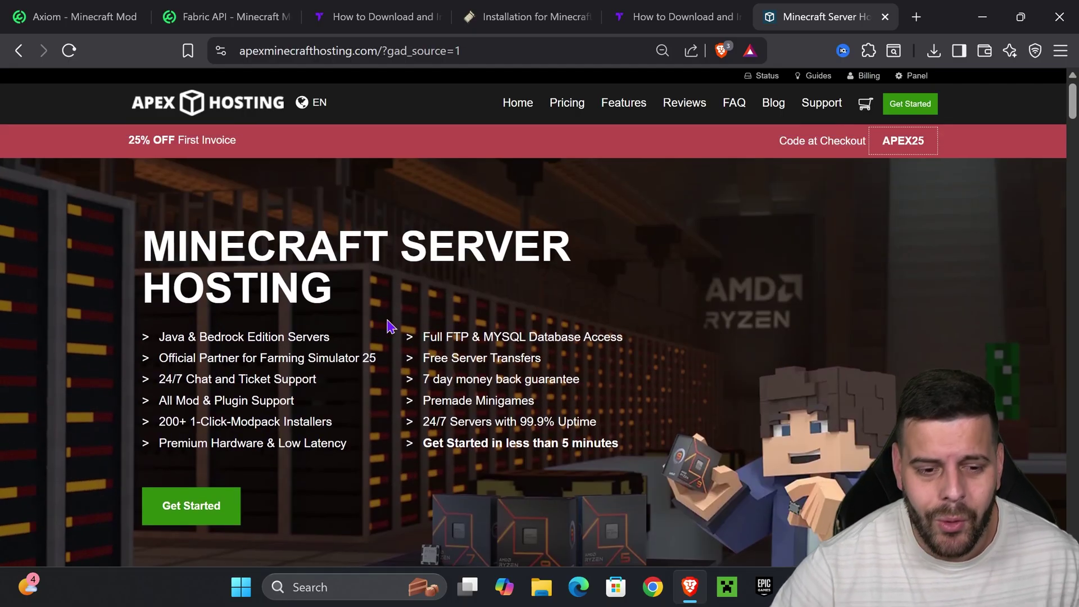
scroll(409, 303, "down", 2)
scroll(446, 314, "up", 2)
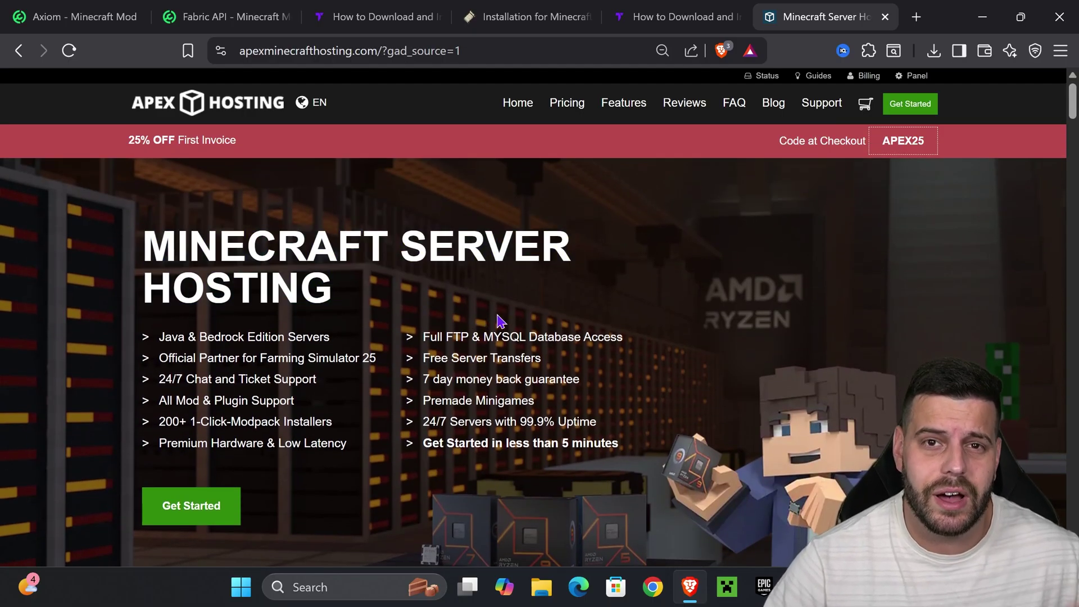
left_click_drag(159, 336, 502, 313)
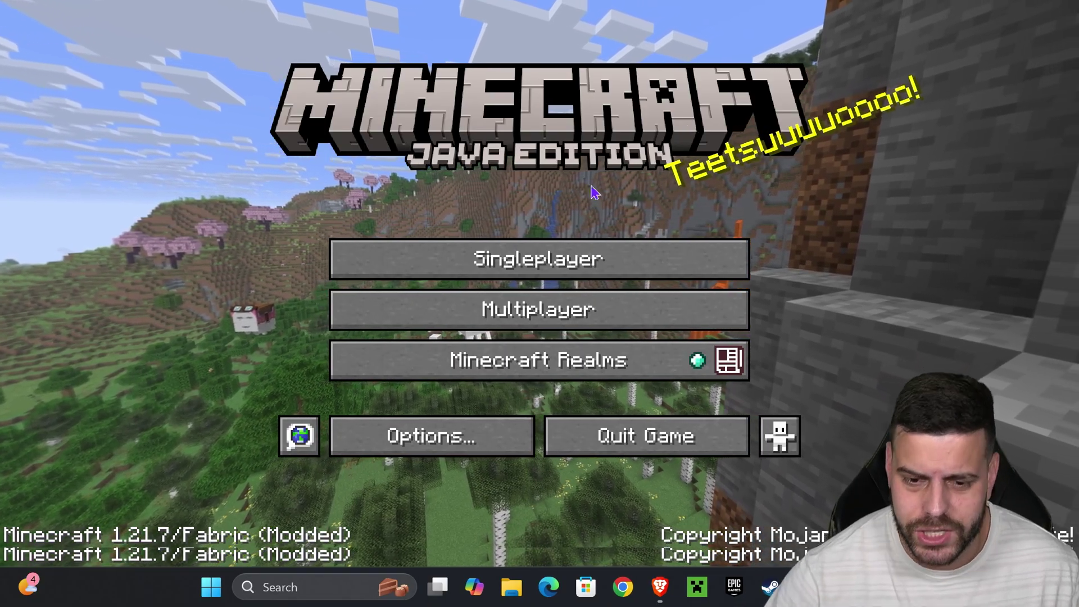
- Load the first singleplayer world and switch the game to full screen
left_click(556, 257)
double_click(560, 240)
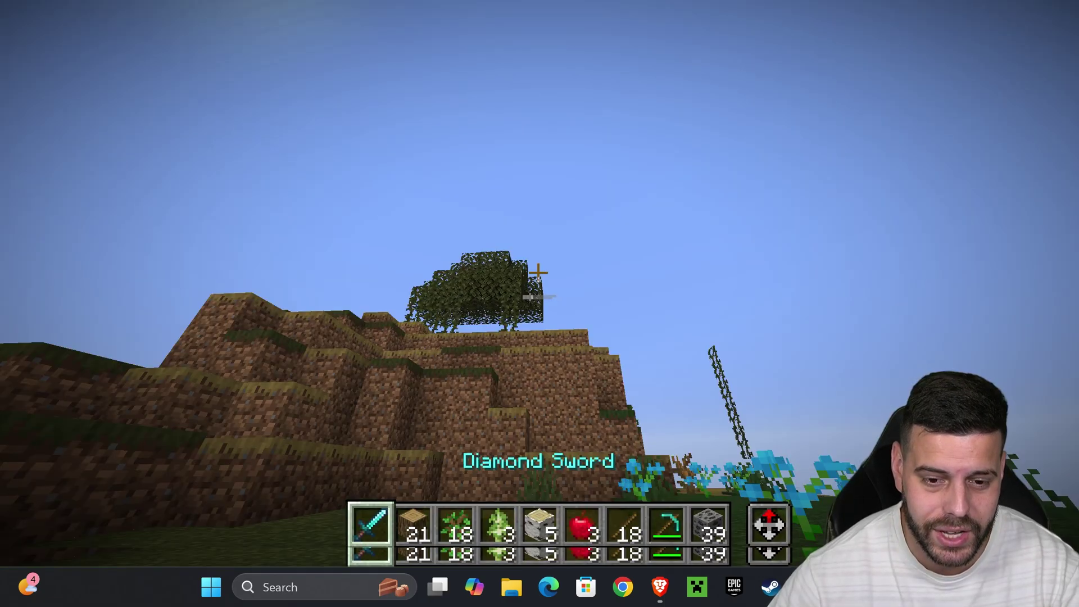
key("F11")
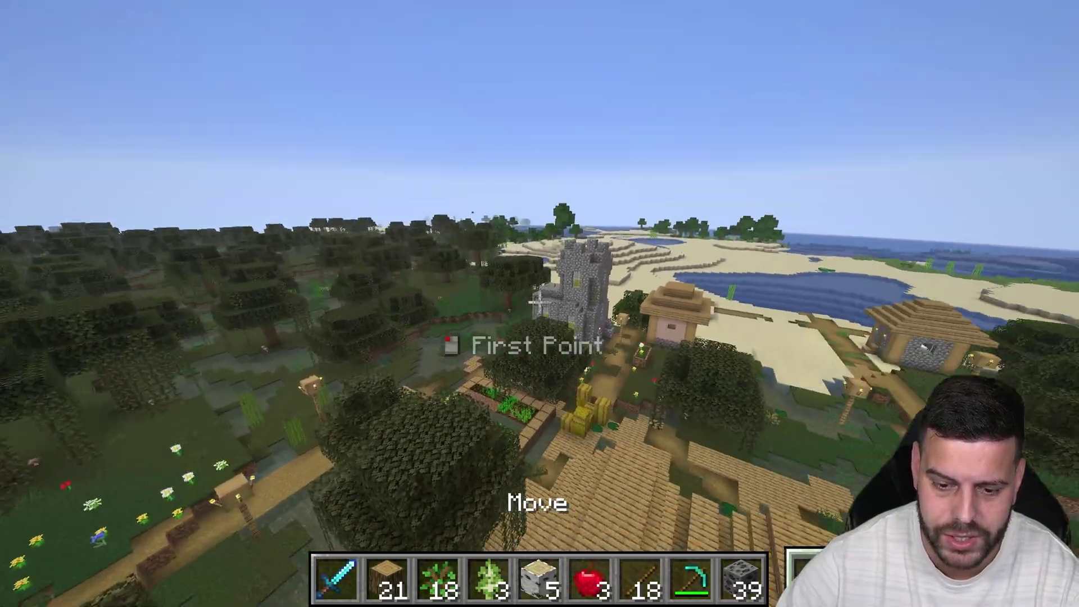
- Alternate the hotbar selection between the diamond sword and Axiom's Move tool while flying over the village
scroll(539, 304, "down", 1)
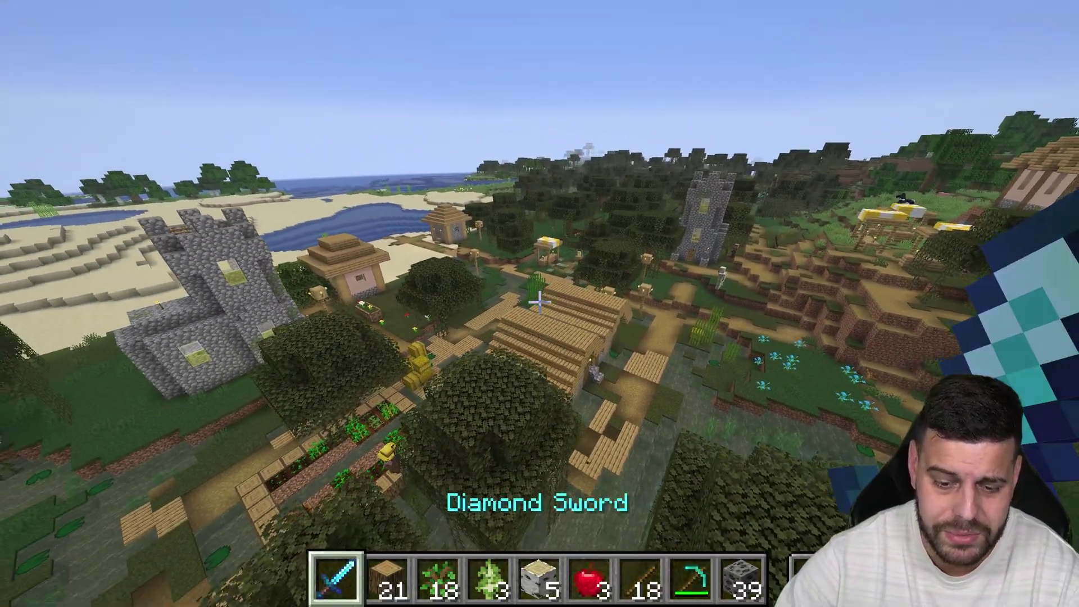
scroll(539, 304, "up", 1)
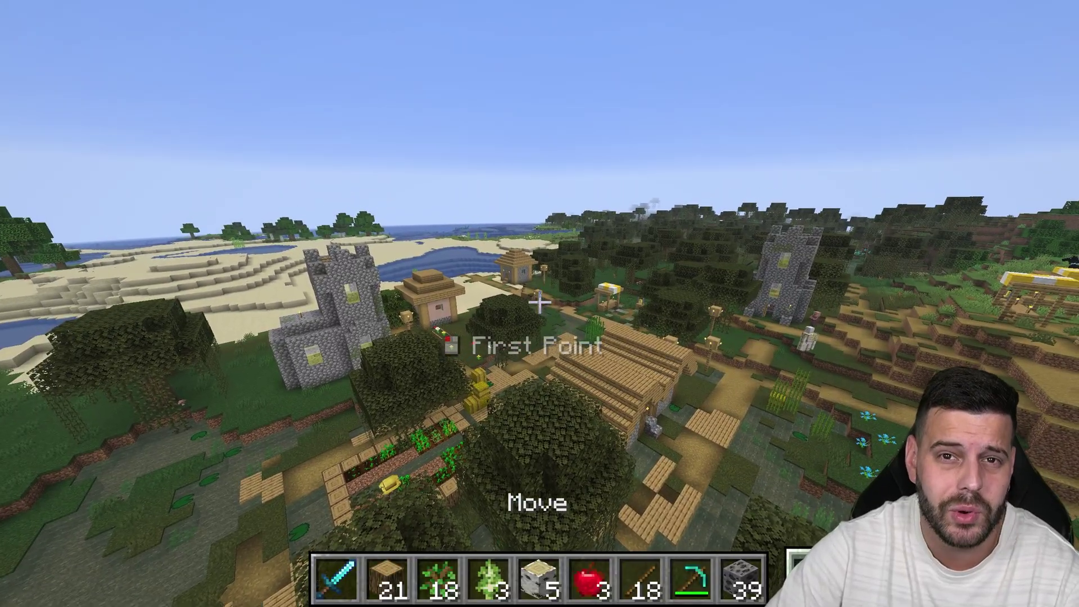
scroll(539, 304, "down", 1)
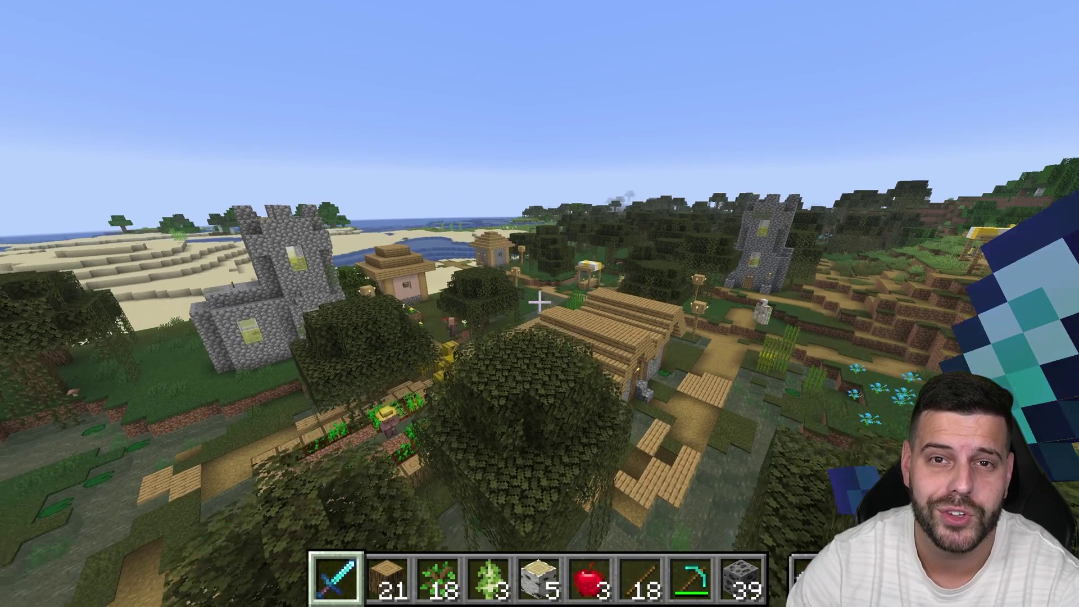
key("w")
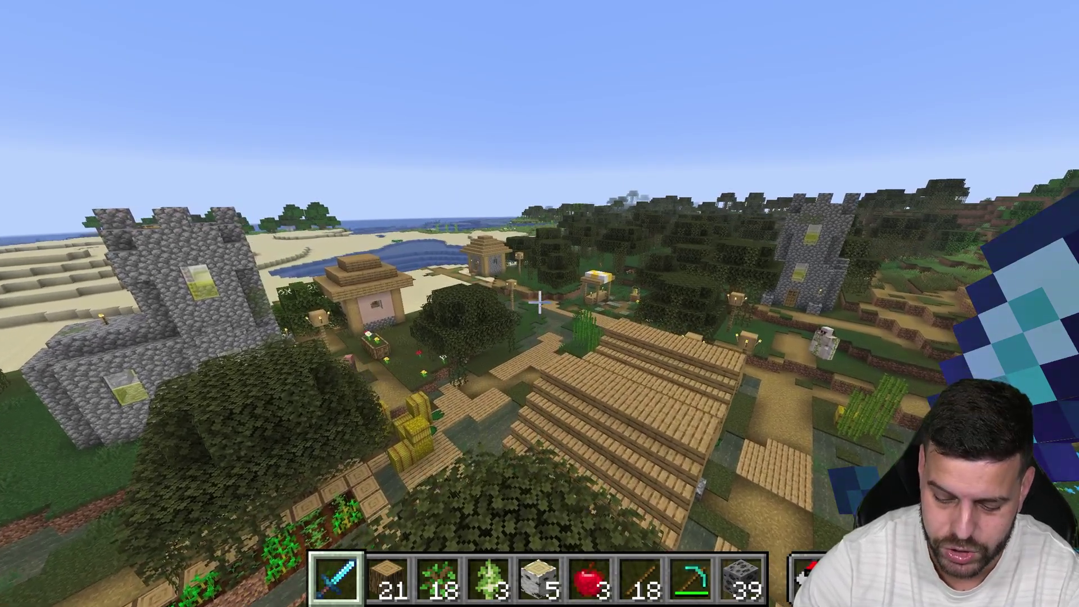
- Open the Axiom editor above the village and look through its available tools
key("Caps_Lock")
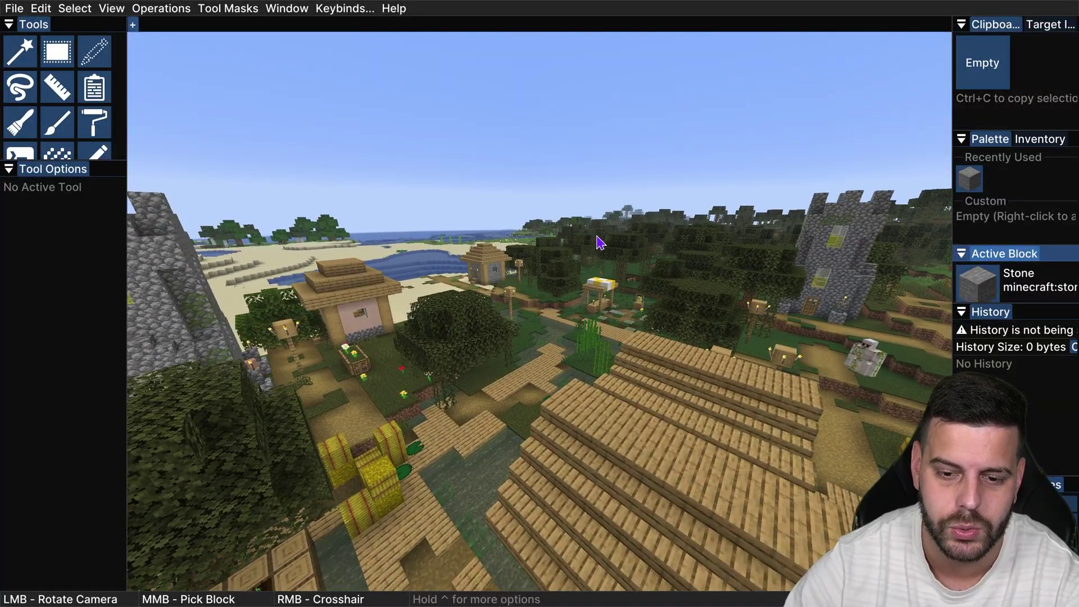
key("s")
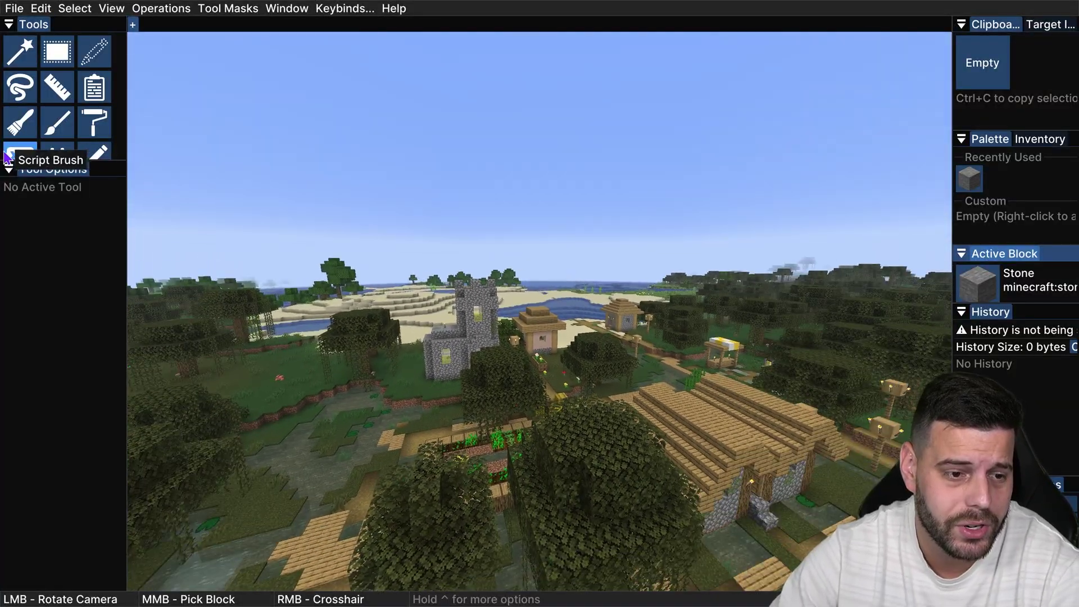
scroll(93, 135, "down", 2)
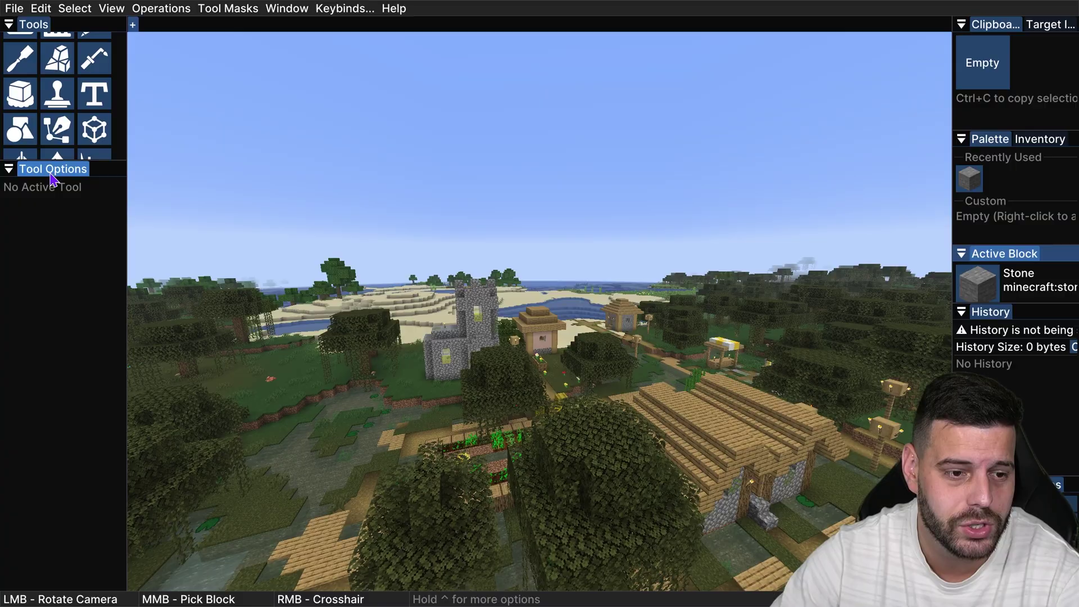
scroll(86, 104, "up", 2)
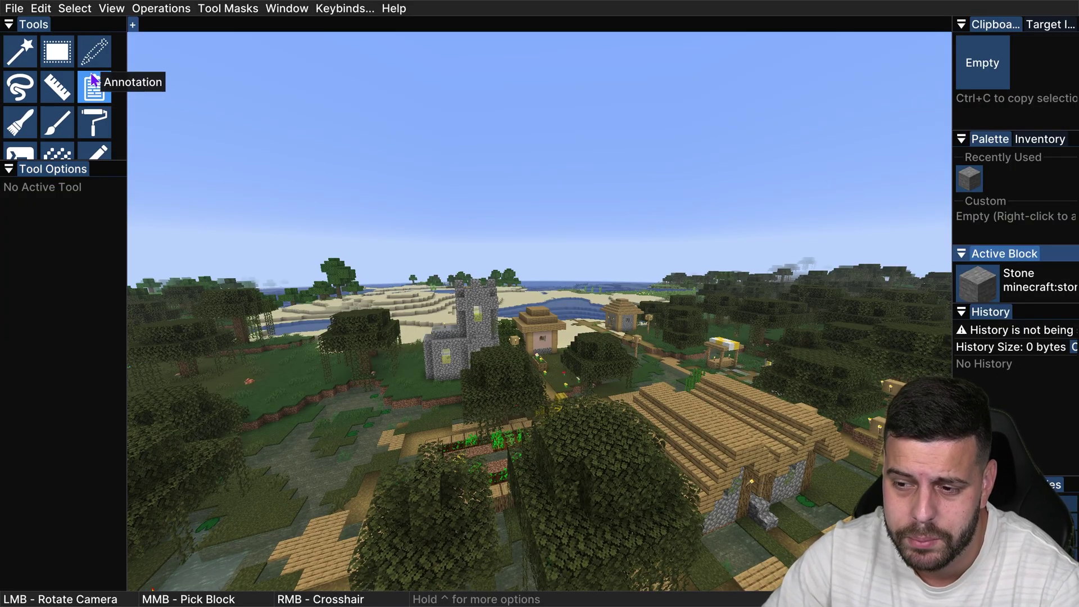
scroll(56, 84, "down", 2)
- Paint patches of stone over the village and the nearby swamp terrain with the Noise Painter
left_click(57, 54)
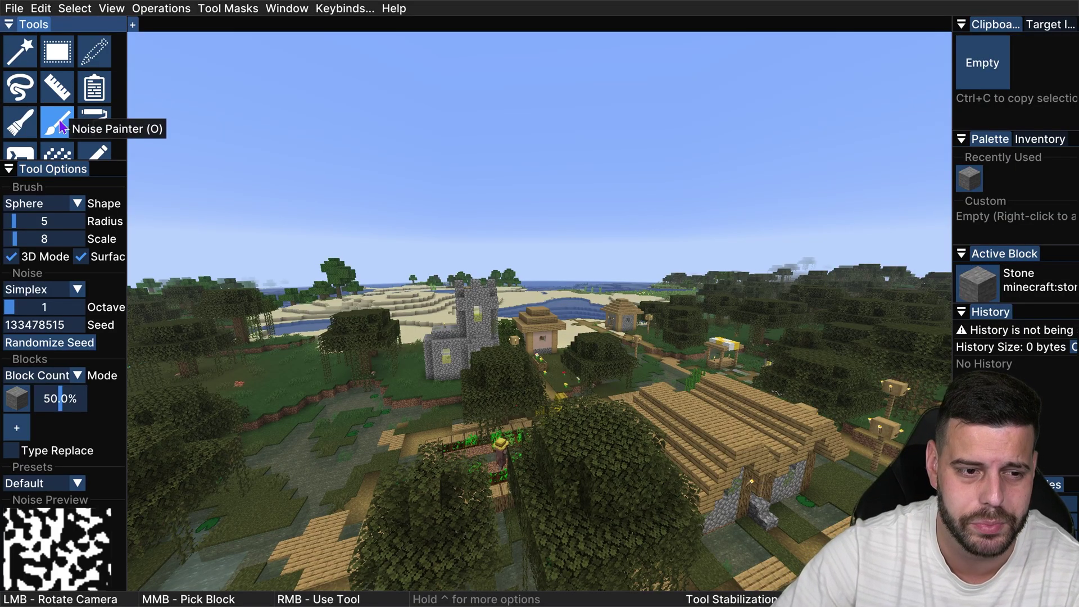
right_click(595, 368)
right_click(438, 478)
scroll(300, 360, "up", 5)
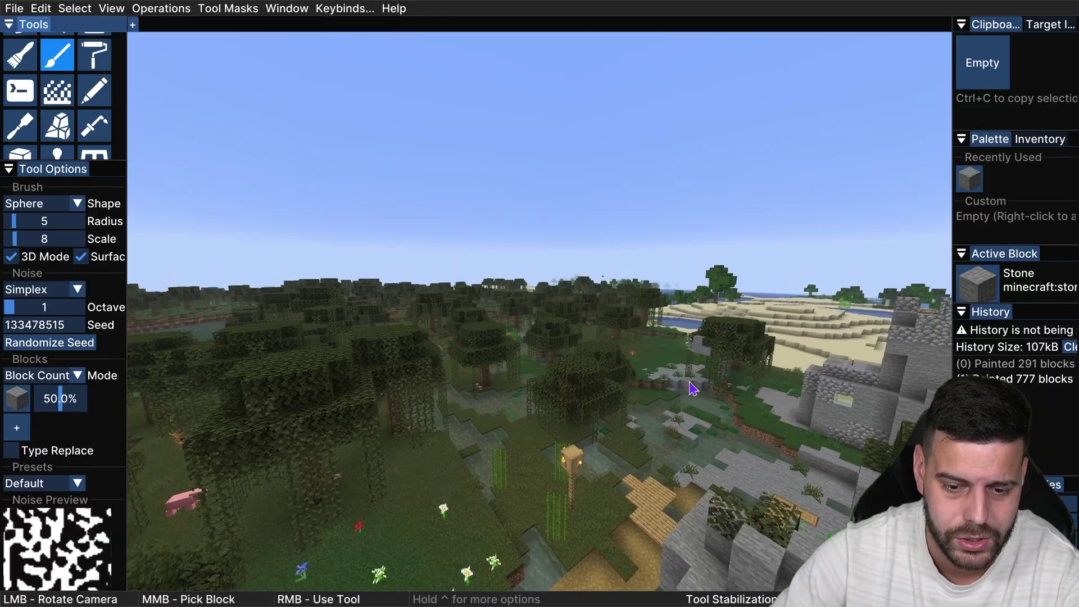
right_click(444, 329)
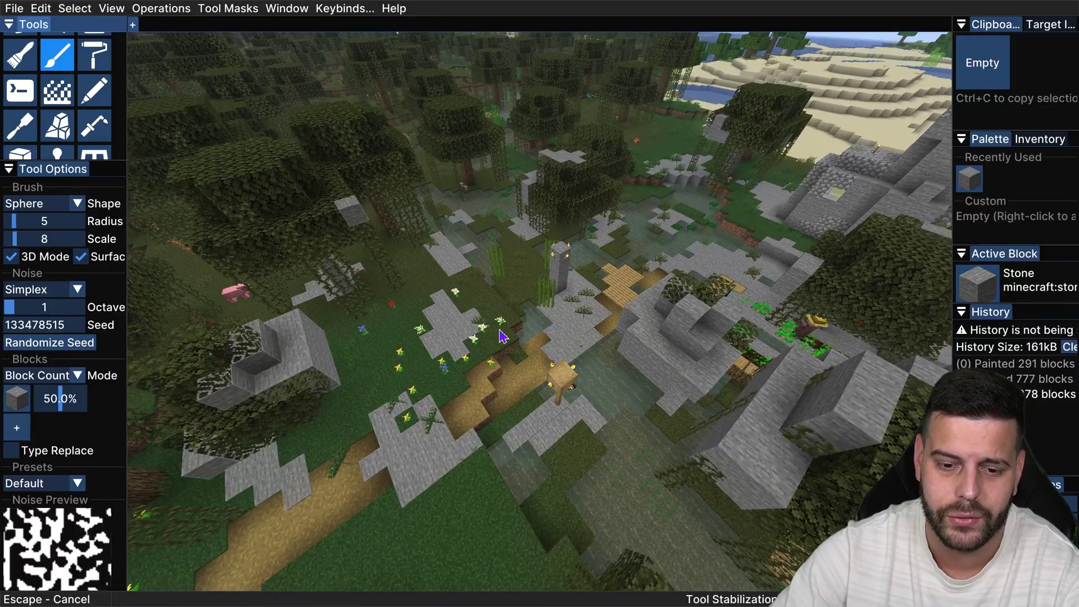
right_click(483, 292)
scroll(496, 267, "down", 5)
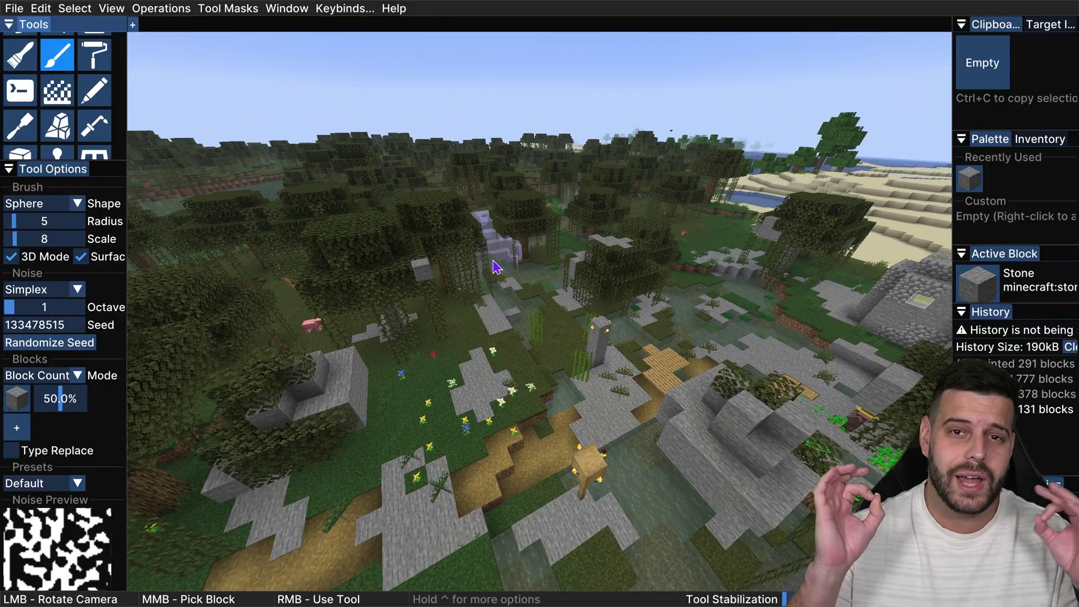